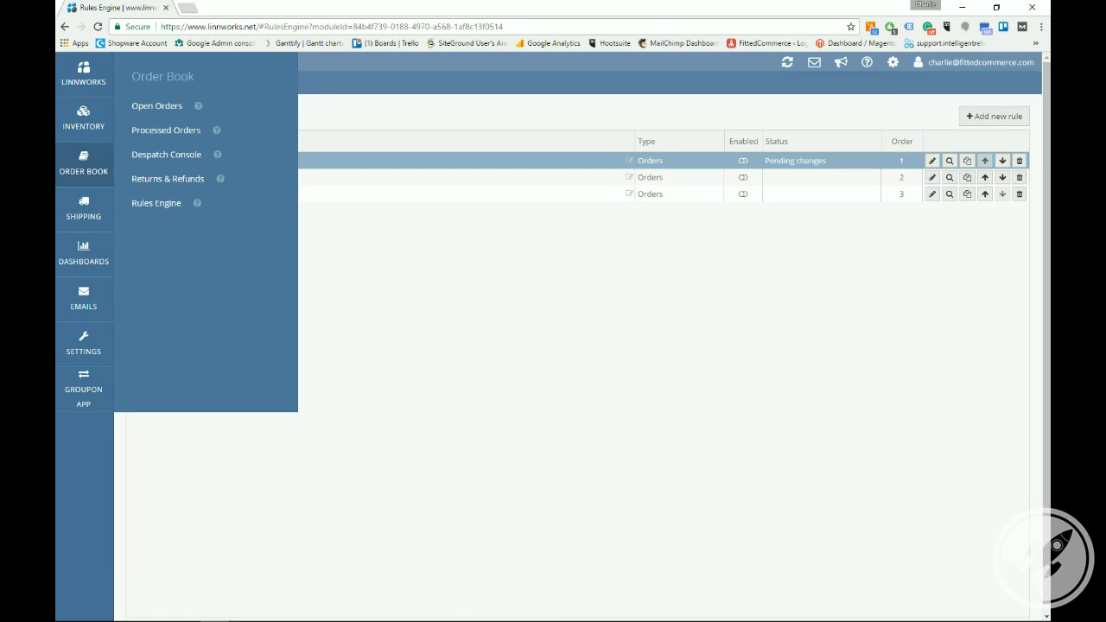
pyautogui.moveTo(1050, 130); pyautogui.dragTo(485, 128)
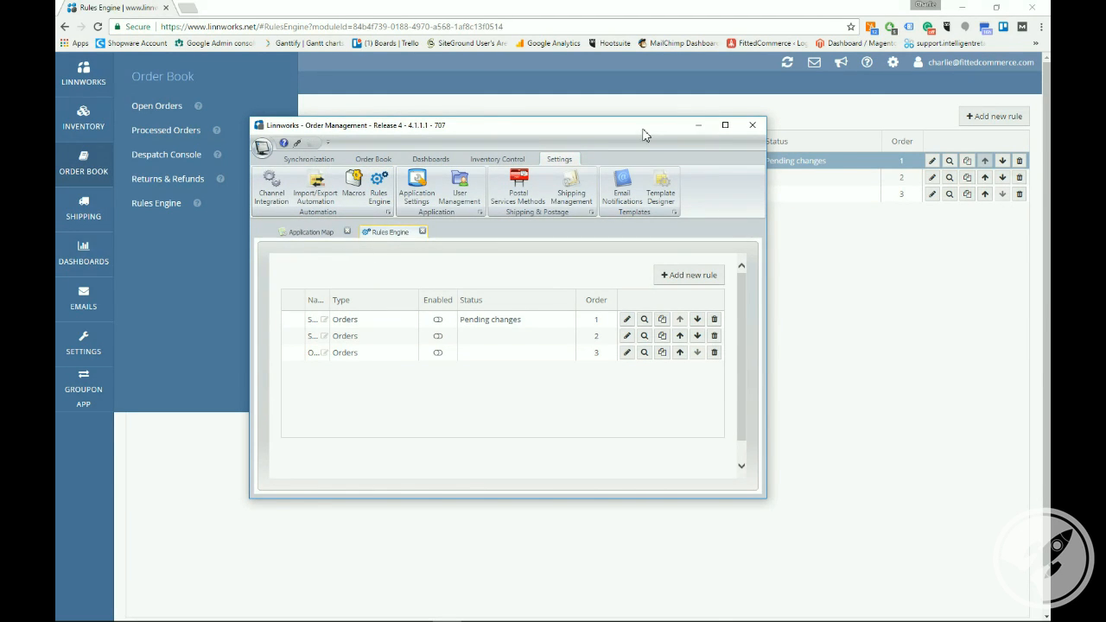
pyautogui.moveTo(647, 129); pyautogui.dragTo(857, 184)
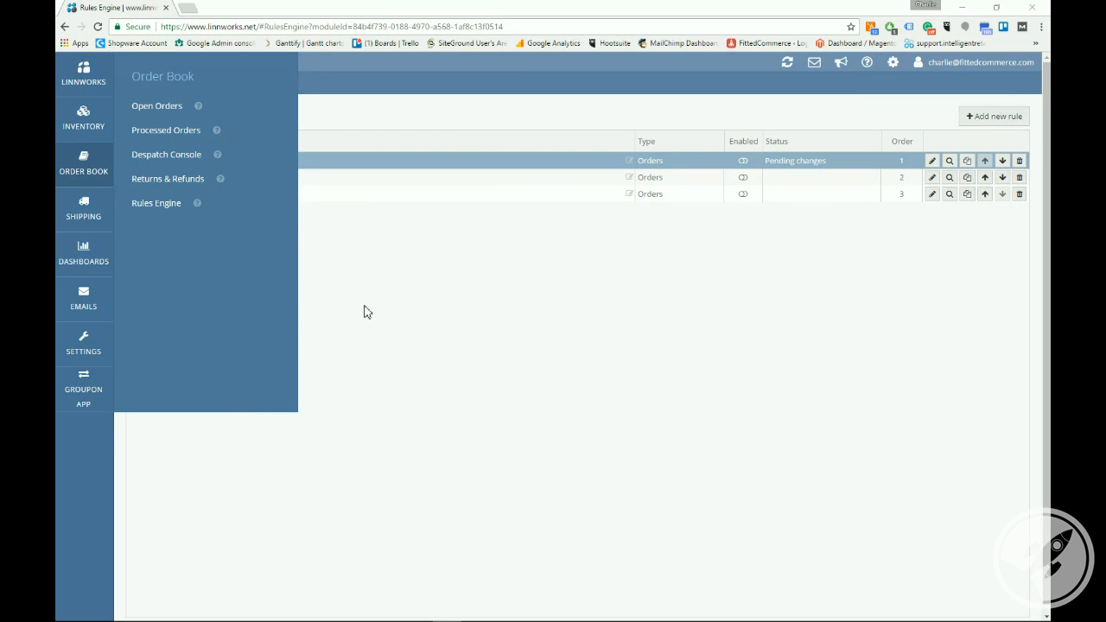
# Open the Rules Engine from the Order Book, create a rule named "UK NI Shipping" and open it for editing.
pyautogui.click(166, 204)
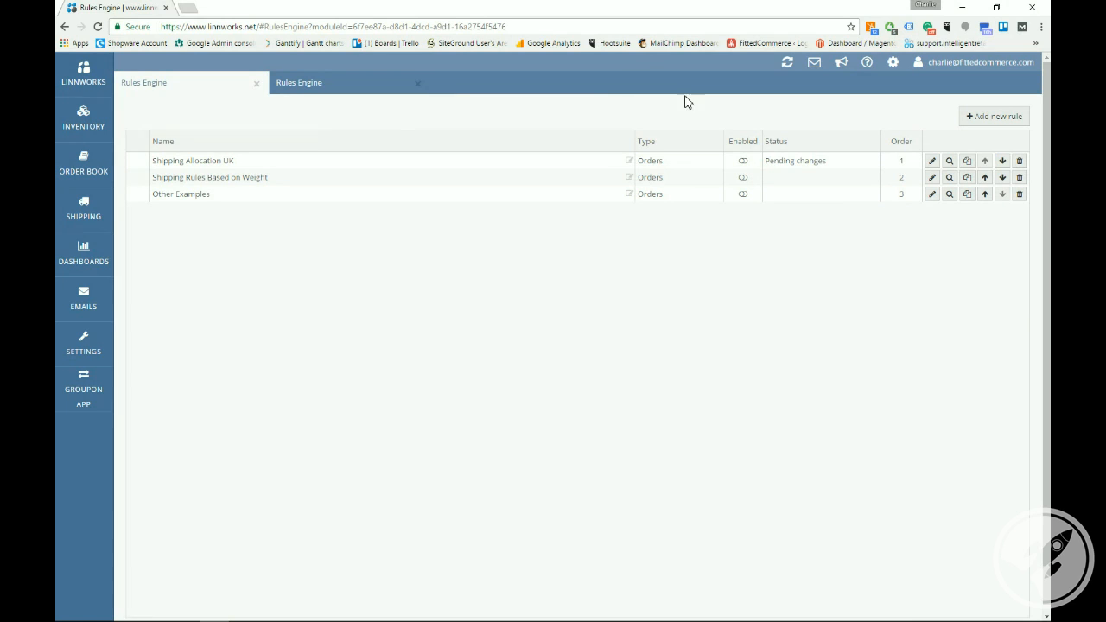
pyautogui.click(997, 118)
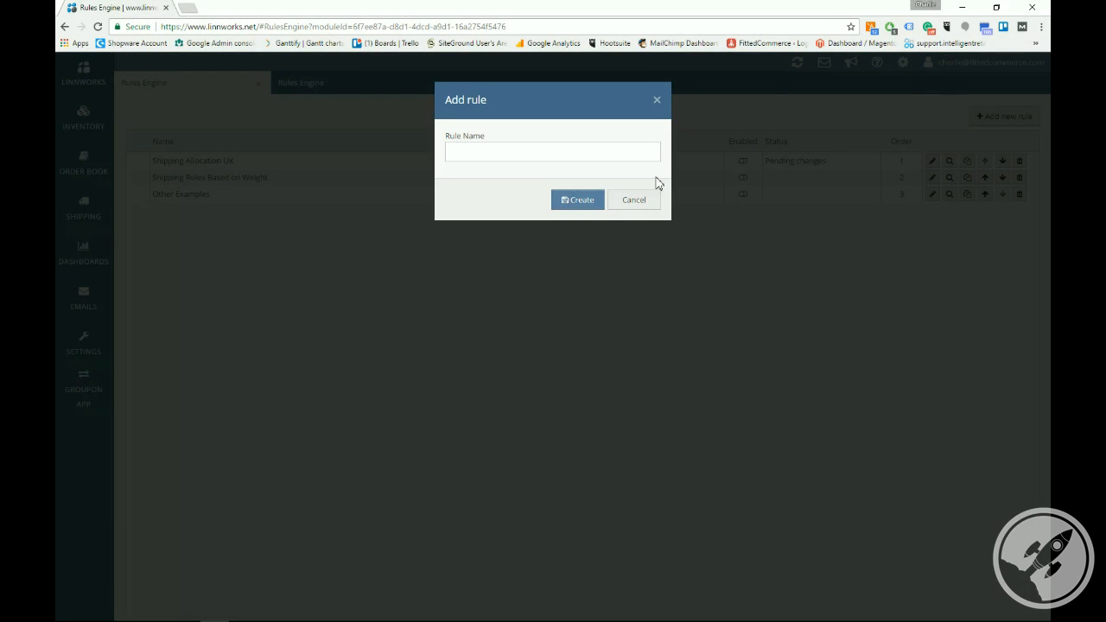
pyautogui.click(499, 152)
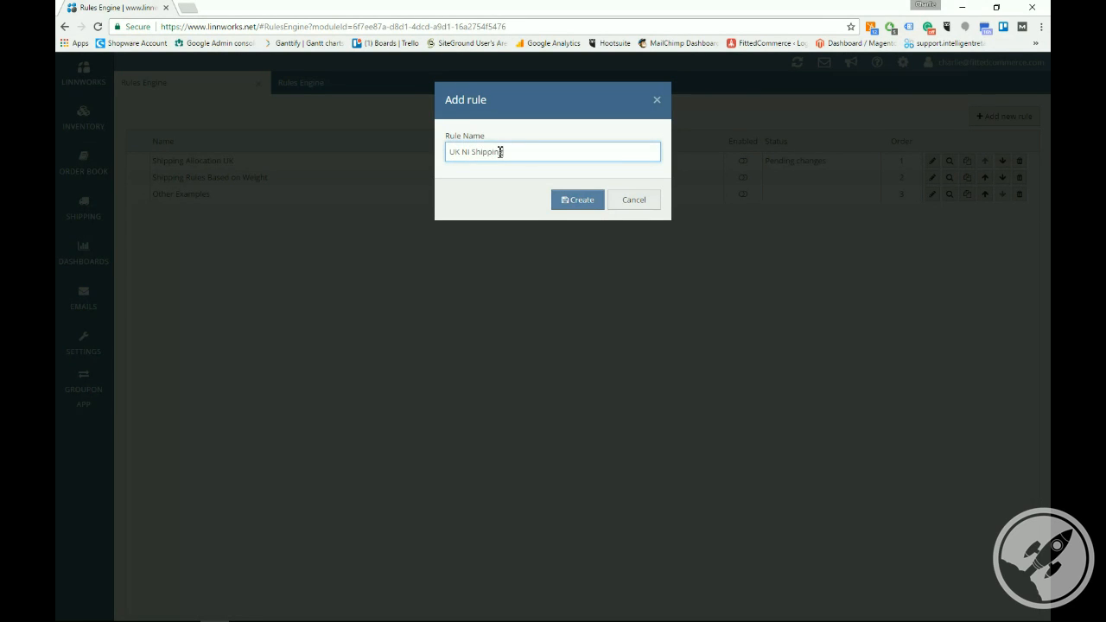
pyautogui.click(594, 203)
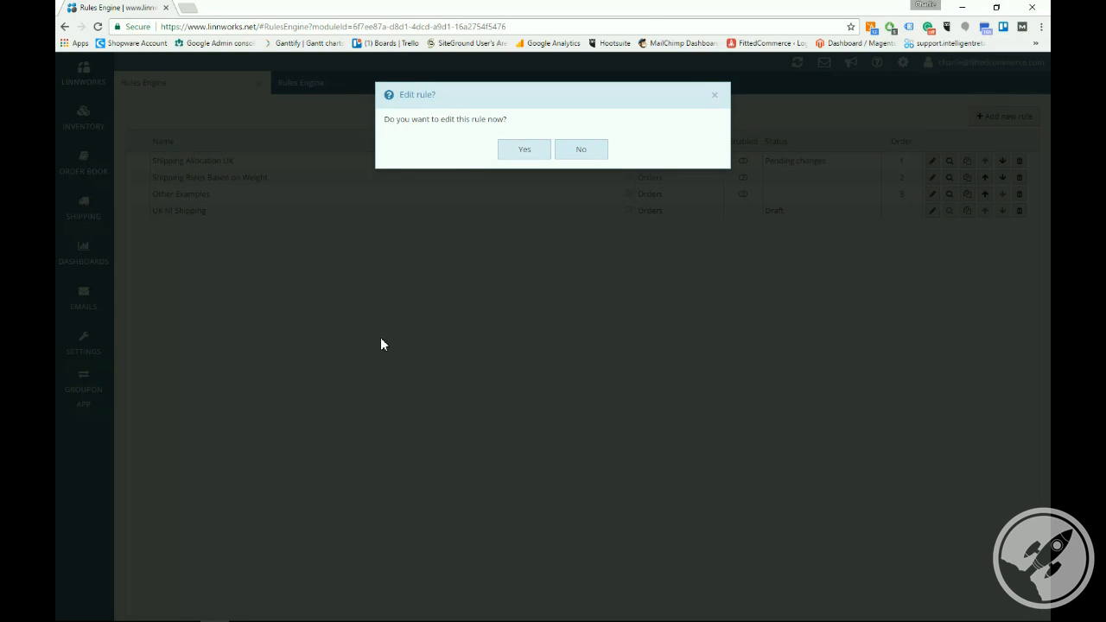
pyautogui.click(512, 155)
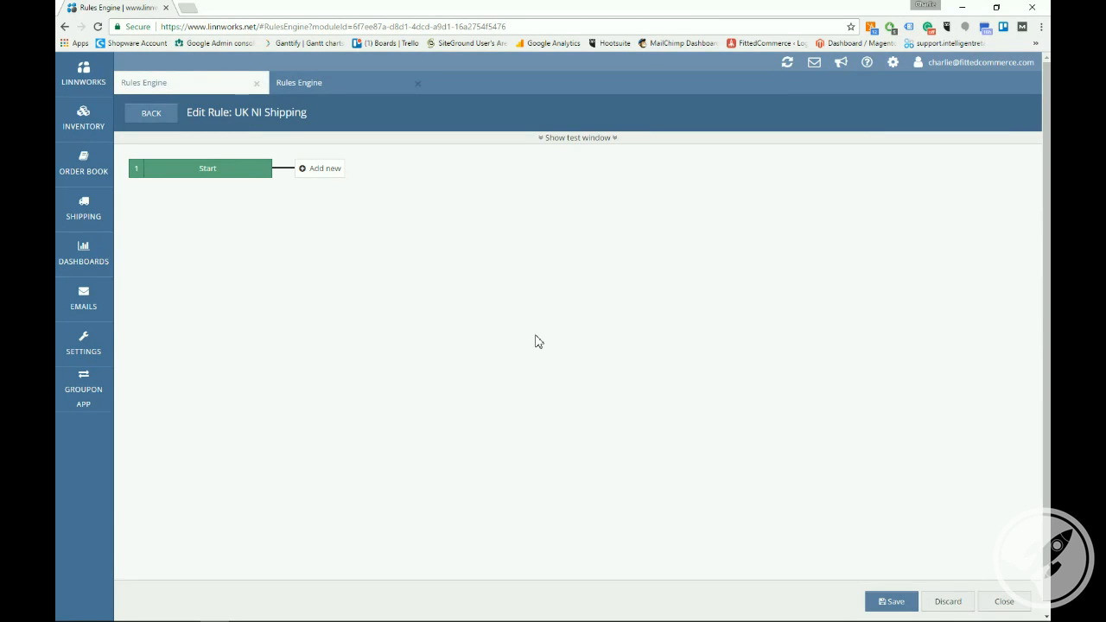
# Add a condition to the rule's Start node and name it "Is it a UK Order?".
pyautogui.click(327, 172)
pyautogui.click(426, 179)
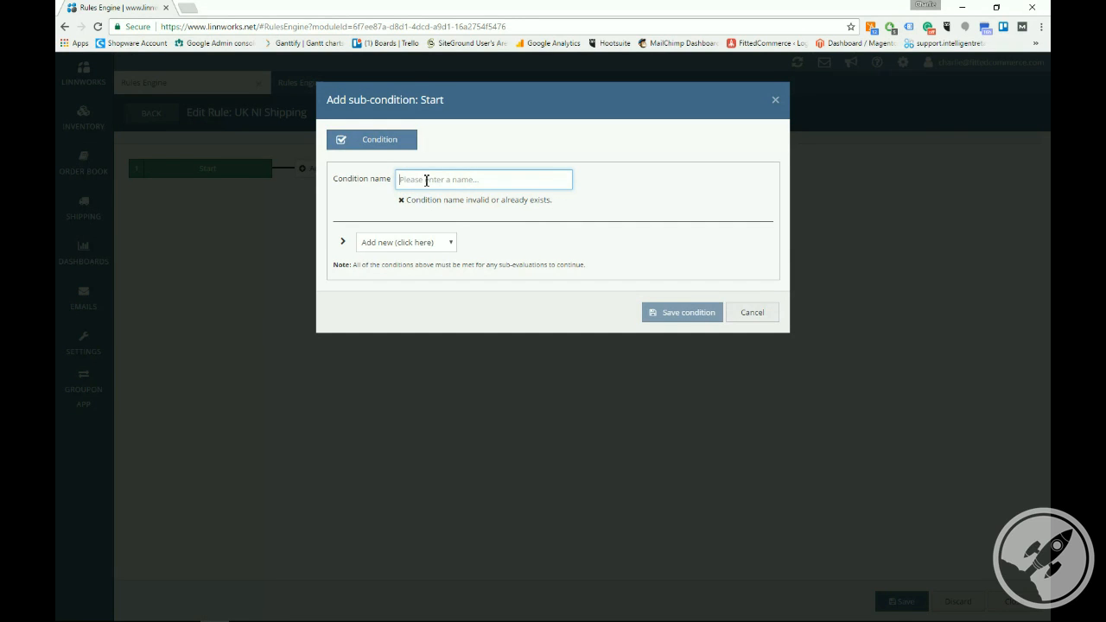
pyautogui.write('Is it a UK Order?')
# Make the condition require that Shipping country equals United Kingdom, and save it.
pyautogui.click(434, 242)
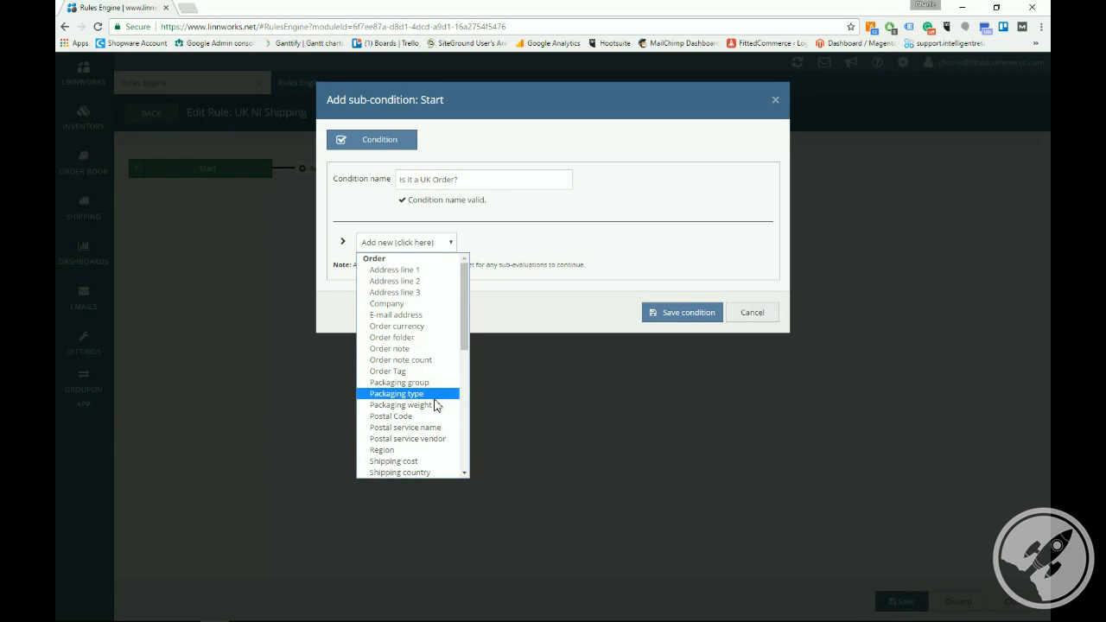
pyautogui.scroll(-4, 429, 473)
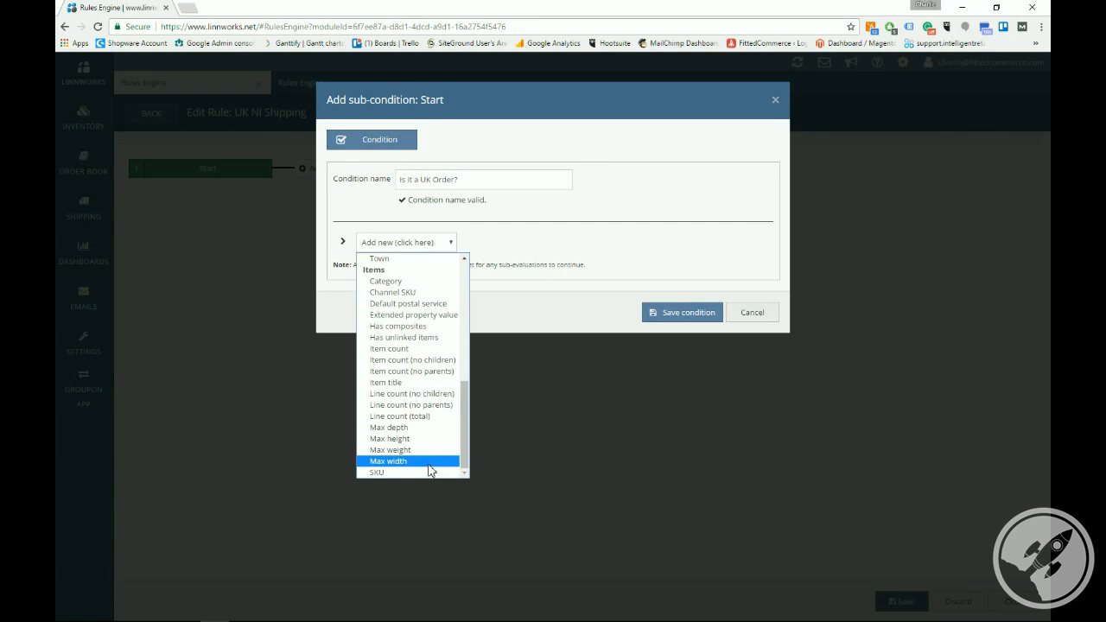
pyautogui.scroll(2, 430, 470)
pyautogui.scroll(3, 429, 470)
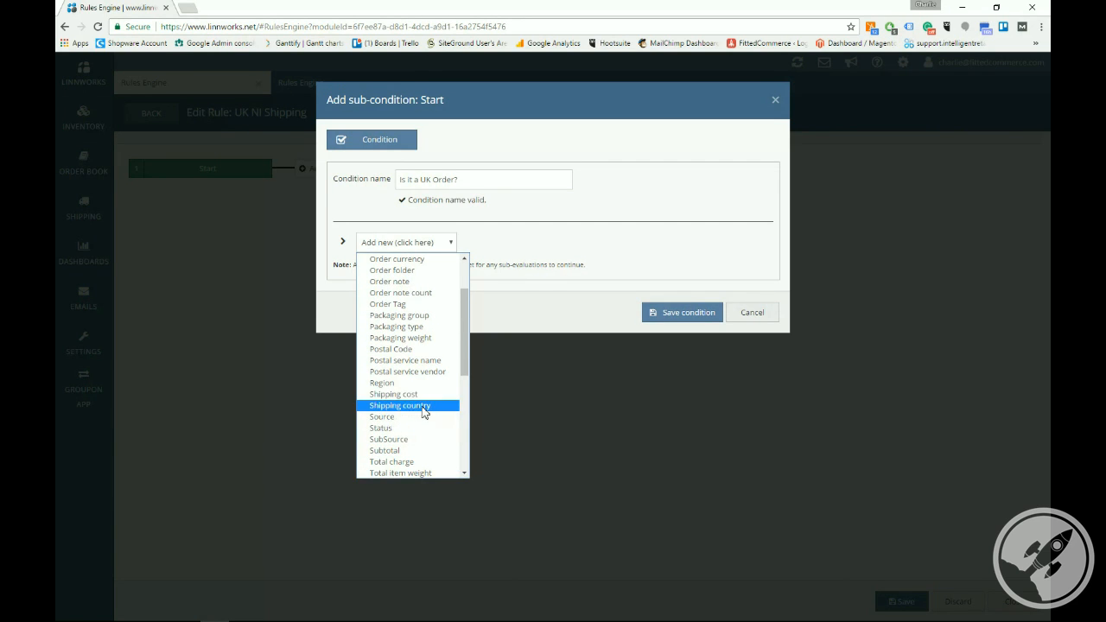
pyautogui.click(424, 405)
pyautogui.click(617, 245)
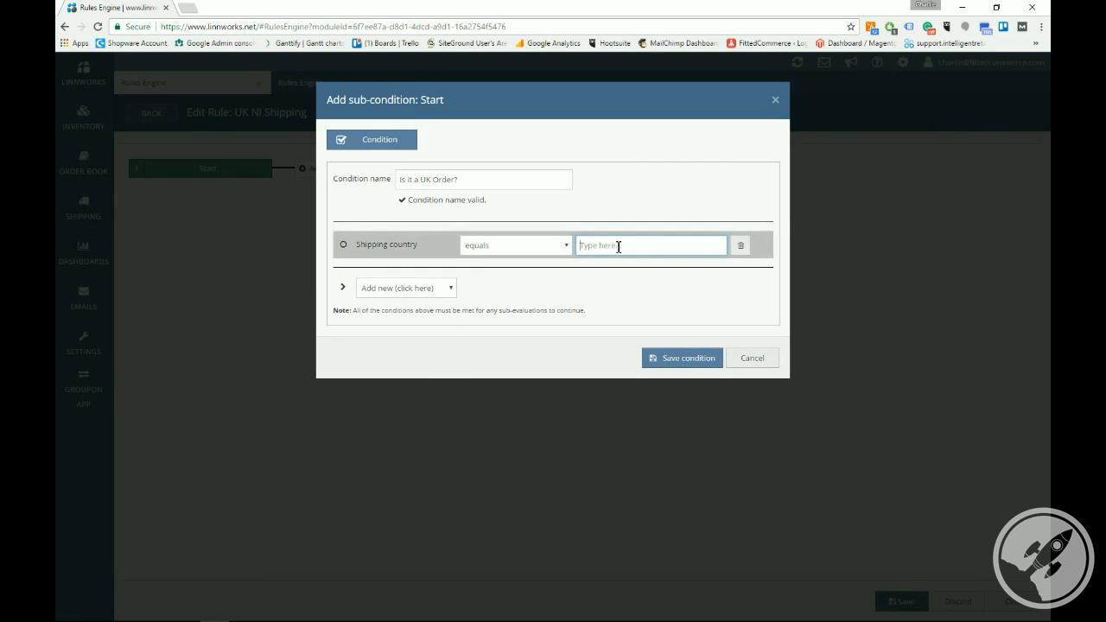
pyautogui.write('Unit')
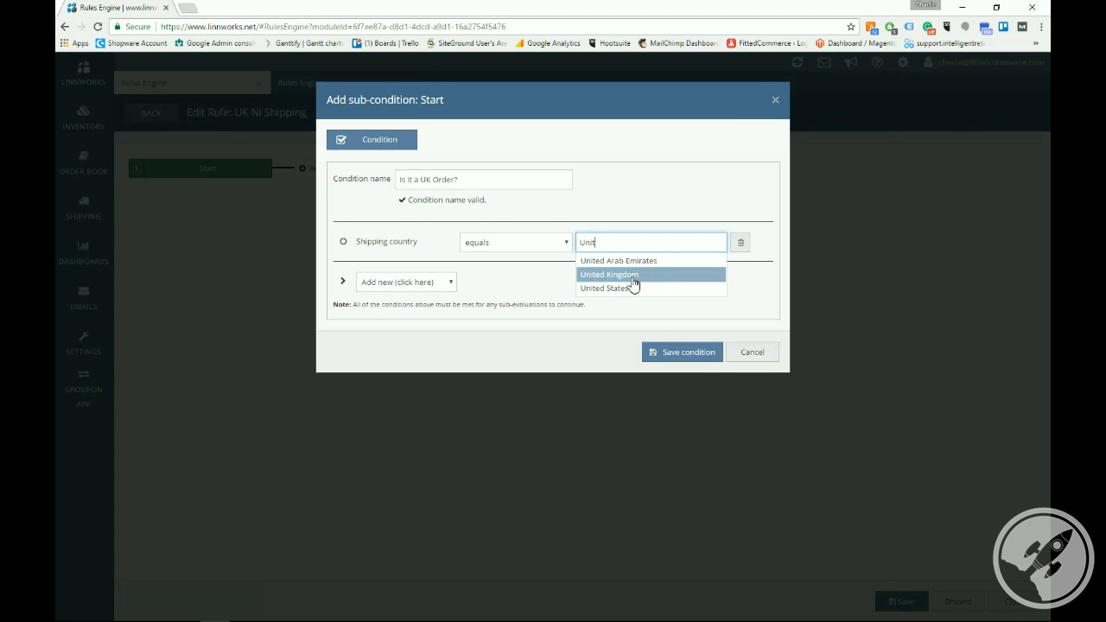
pyautogui.click(633, 275)
pyautogui.click(660, 355)
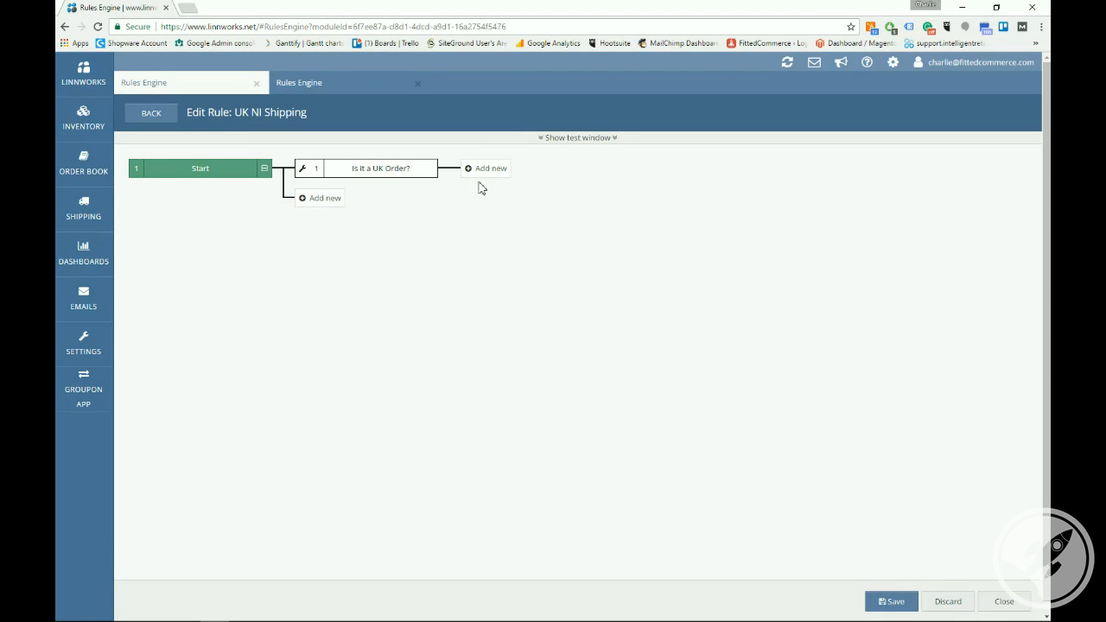
# Add a sub-condition after "Is it a UK Order?" and name it "Is BT postcode".
pyautogui.click(479, 178)
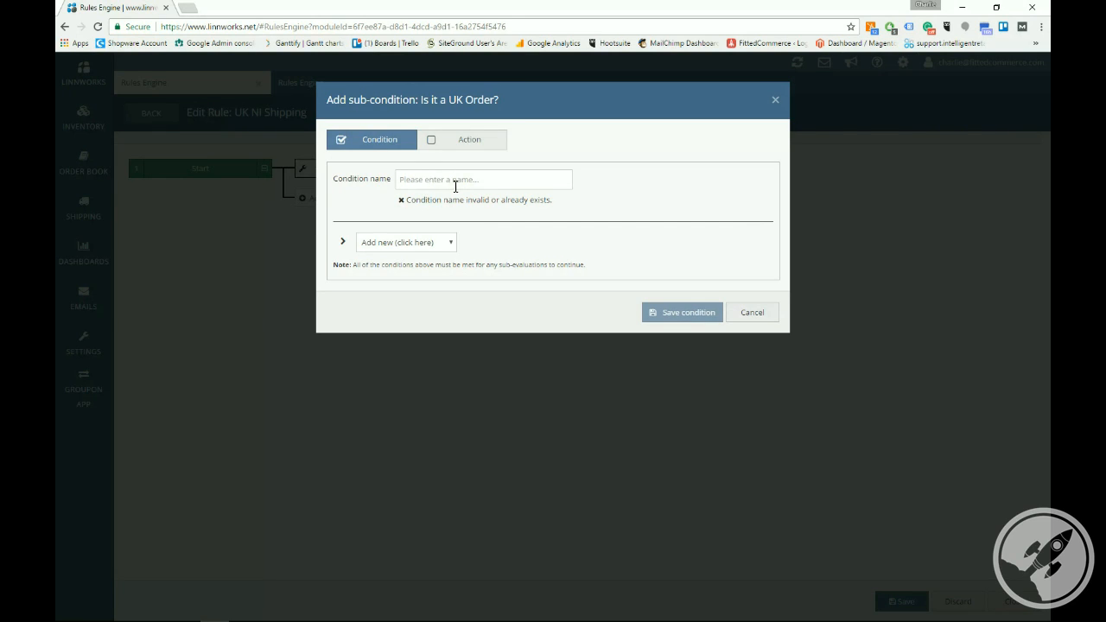
pyautogui.click(451, 181)
pyautogui.write('I')
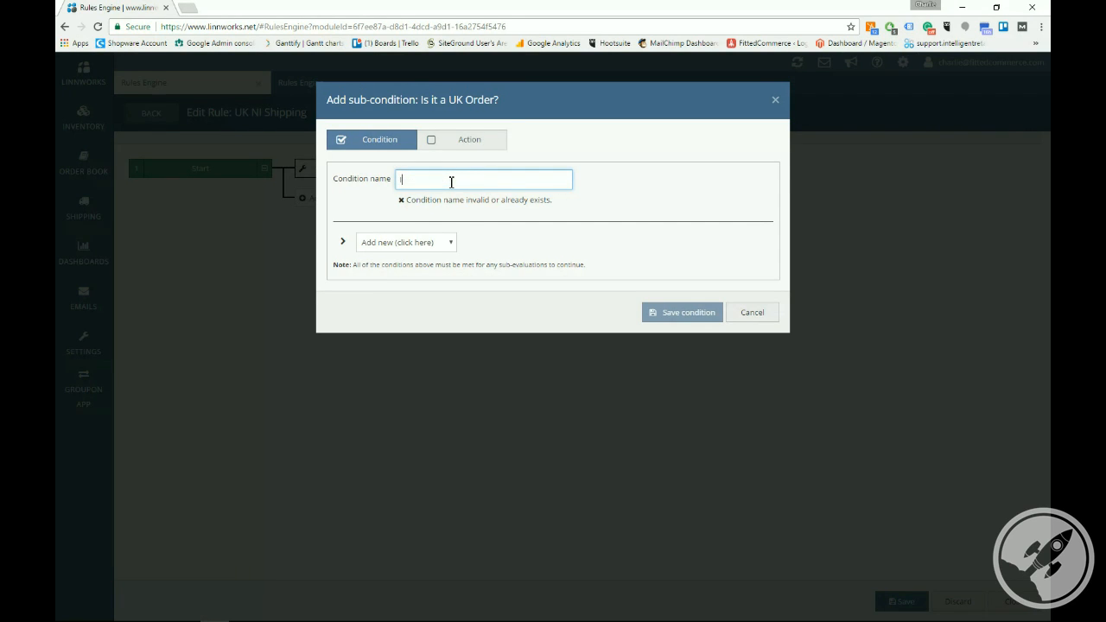
pyautogui.write('s BT postcode')
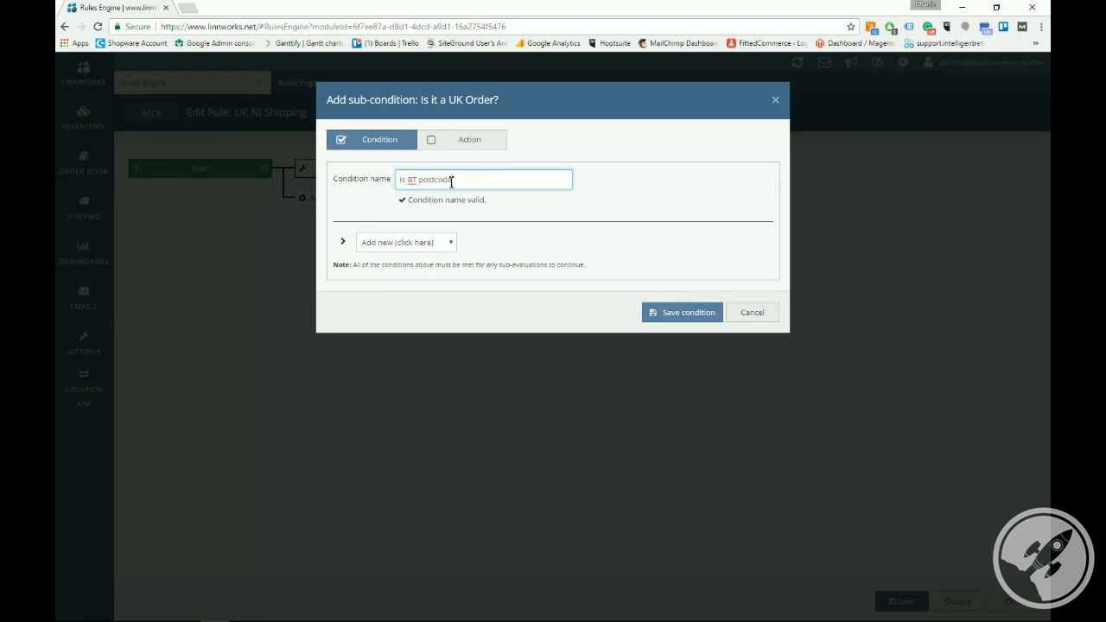
# Make the sub-condition require that Postal Code starts with BT, and save it.
pyautogui.click(442, 244)
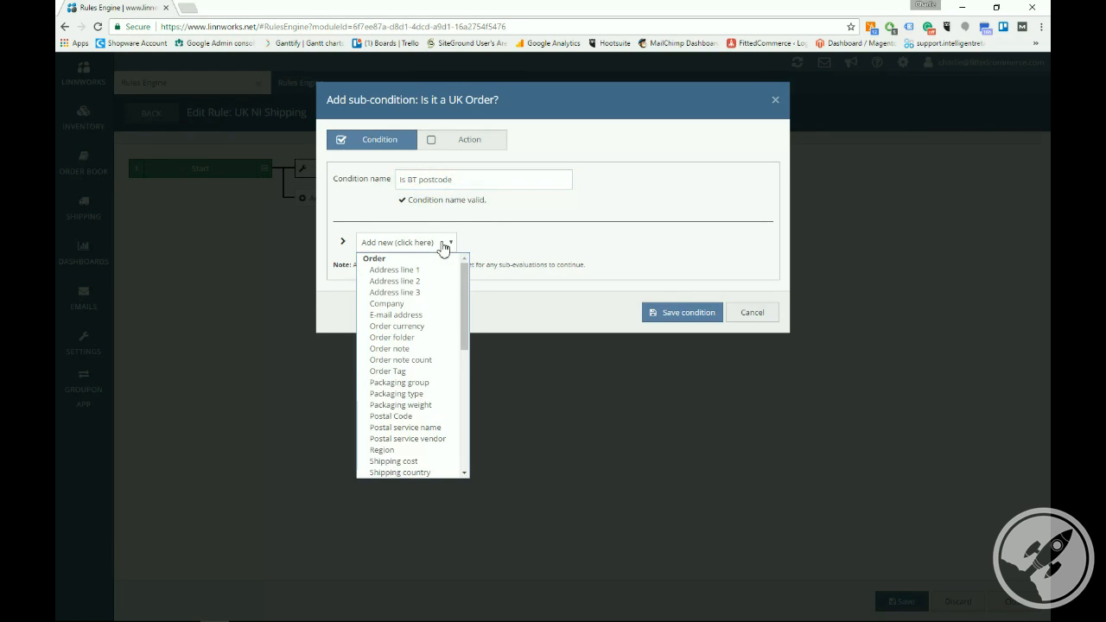
pyautogui.scroll(-3, 432, 275)
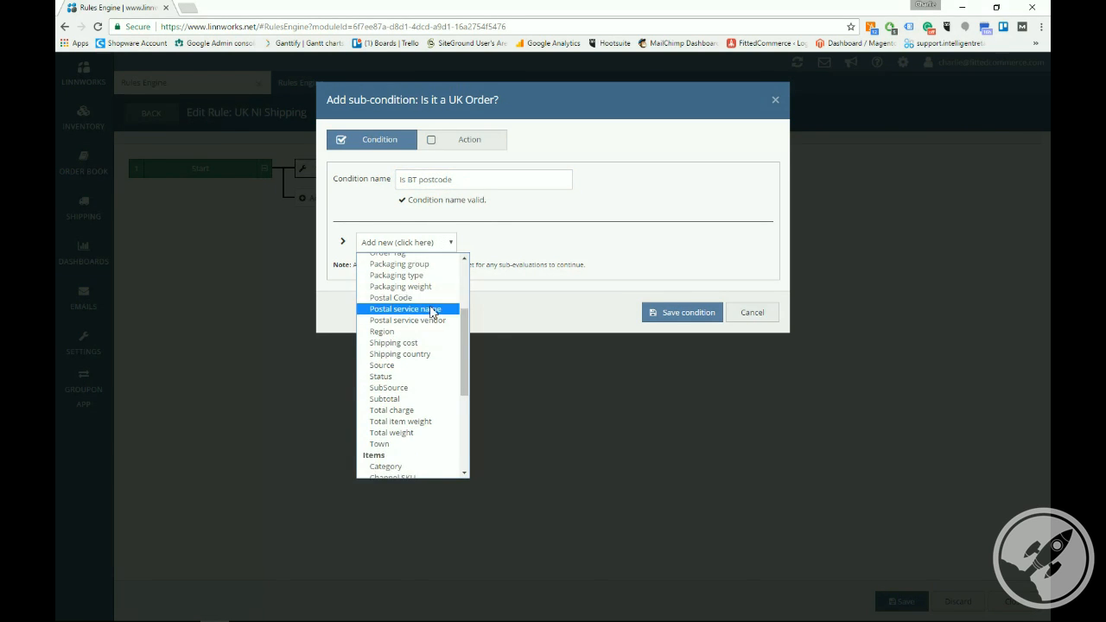
pyautogui.click(423, 298)
pyautogui.click(501, 247)
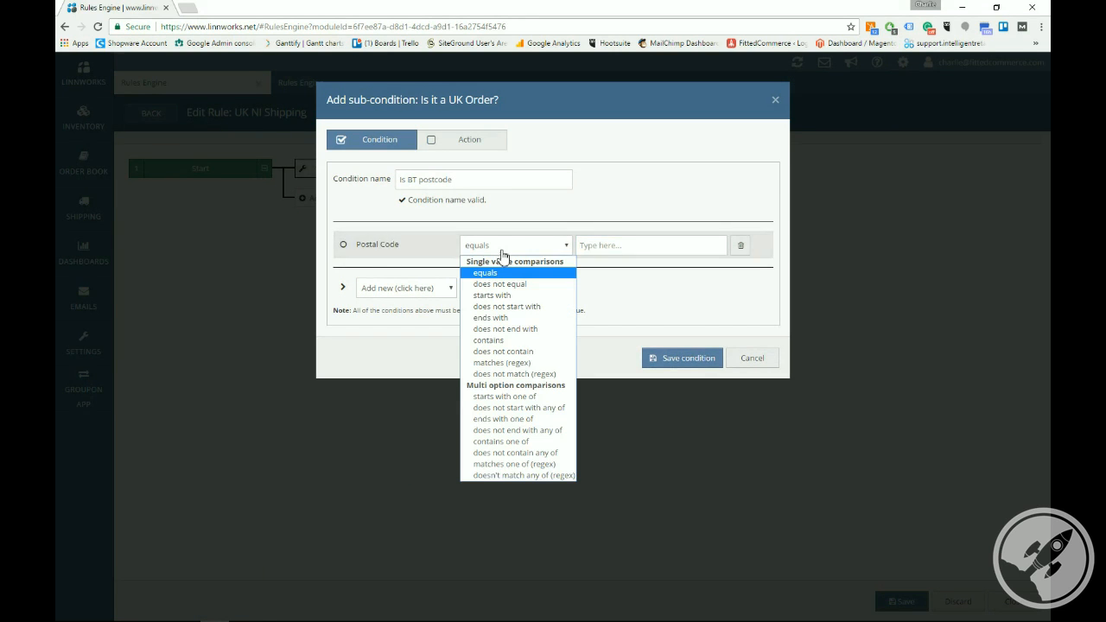
pyautogui.click(495, 296)
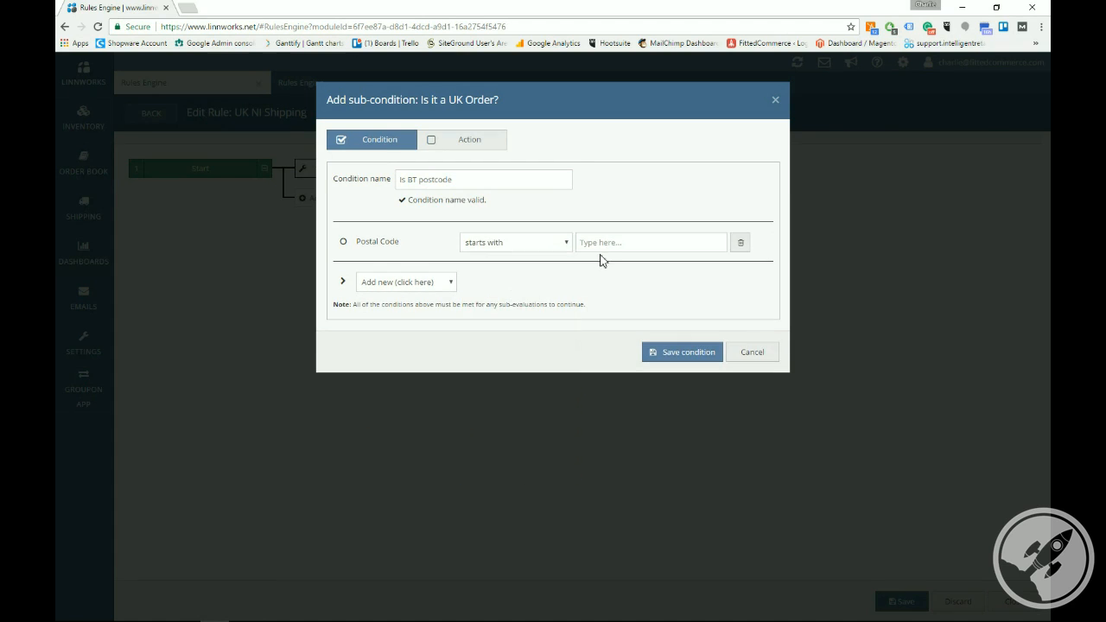
pyautogui.click(605, 243)
pyautogui.write('BT')
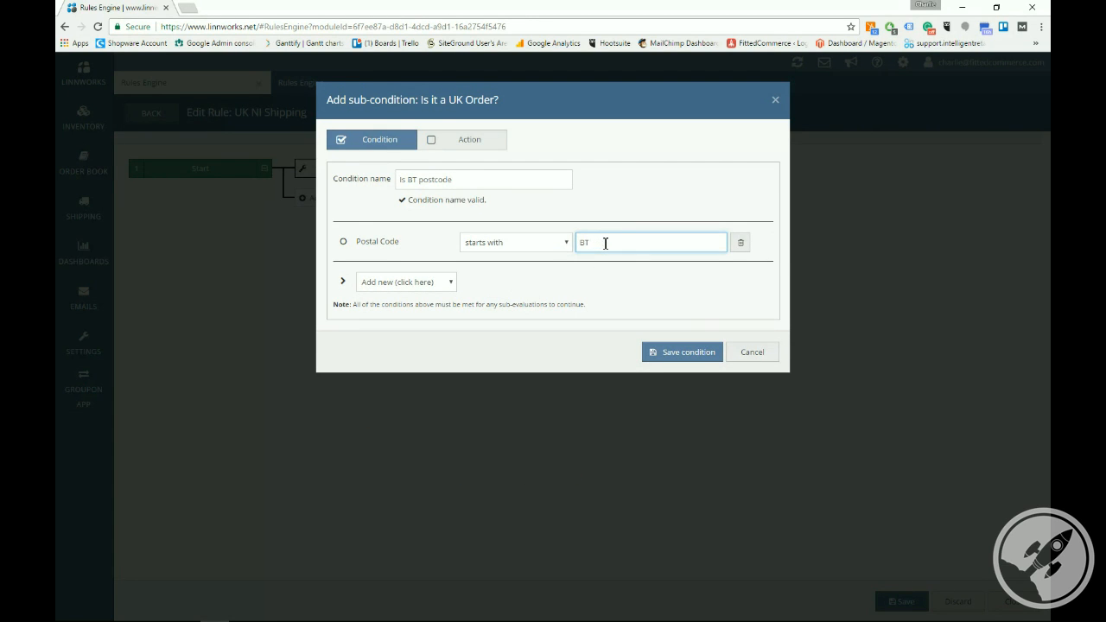
pyautogui.click(667, 354)
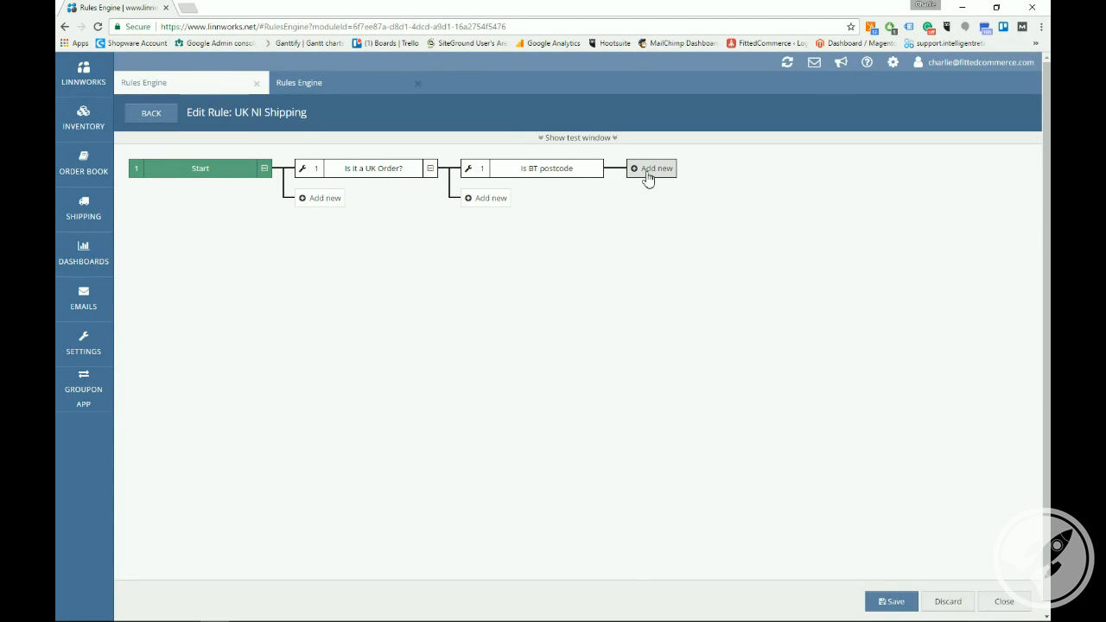
# Add an action "Assign to DPD" after "Is BT postcode" that assigns the DPD Classic postal service to the order, and save it.
pyautogui.click(648, 173)
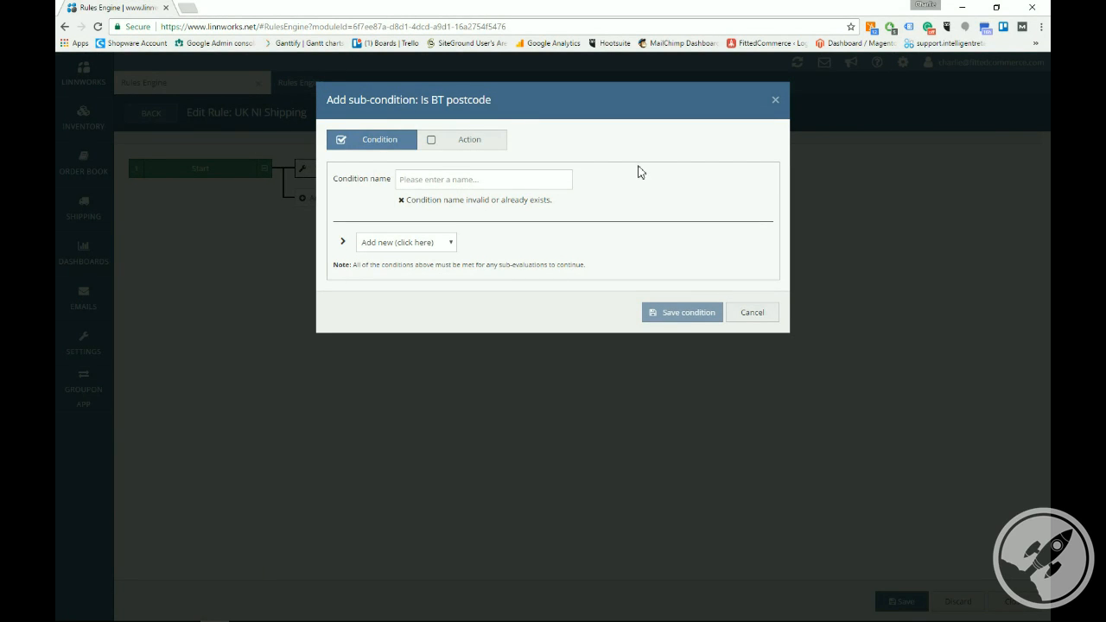
pyautogui.click(445, 146)
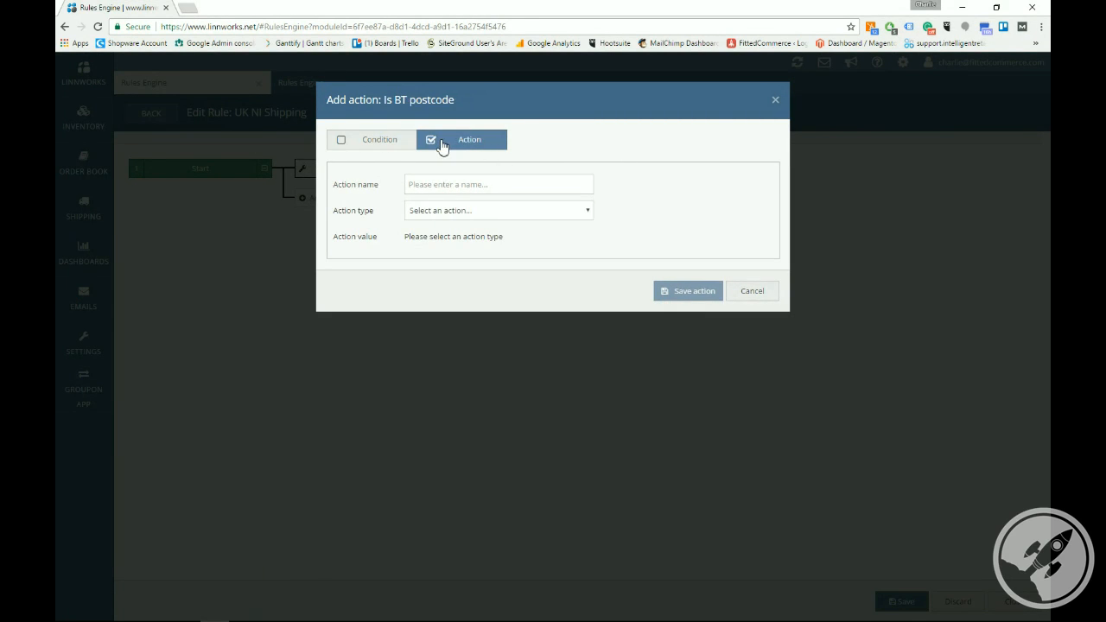
pyautogui.click(468, 188)
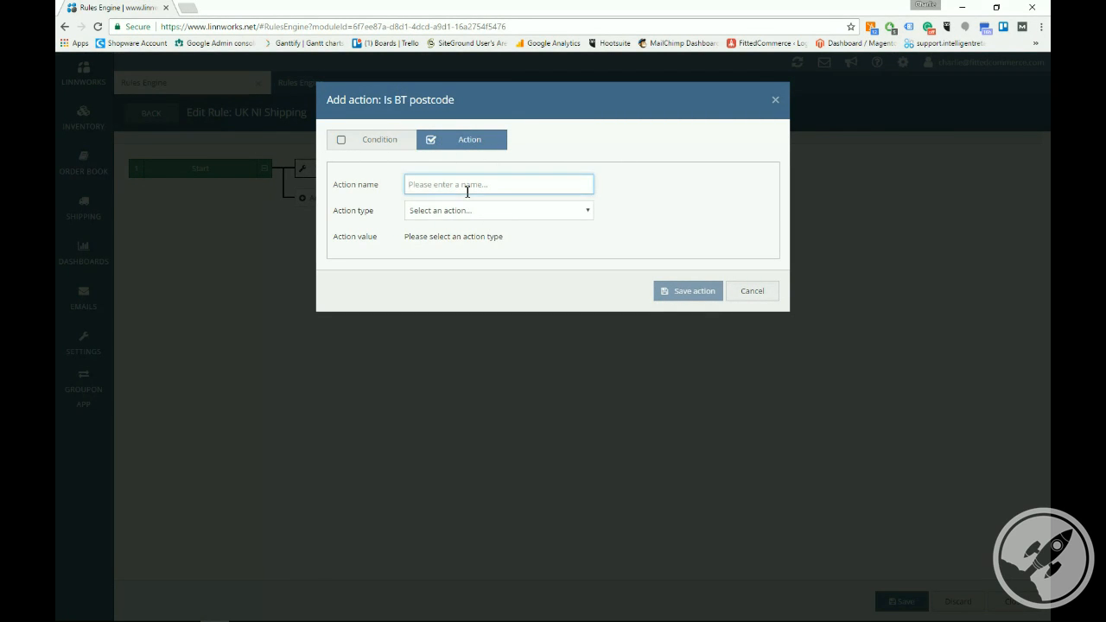
pyautogui.write('Assign to DPD')
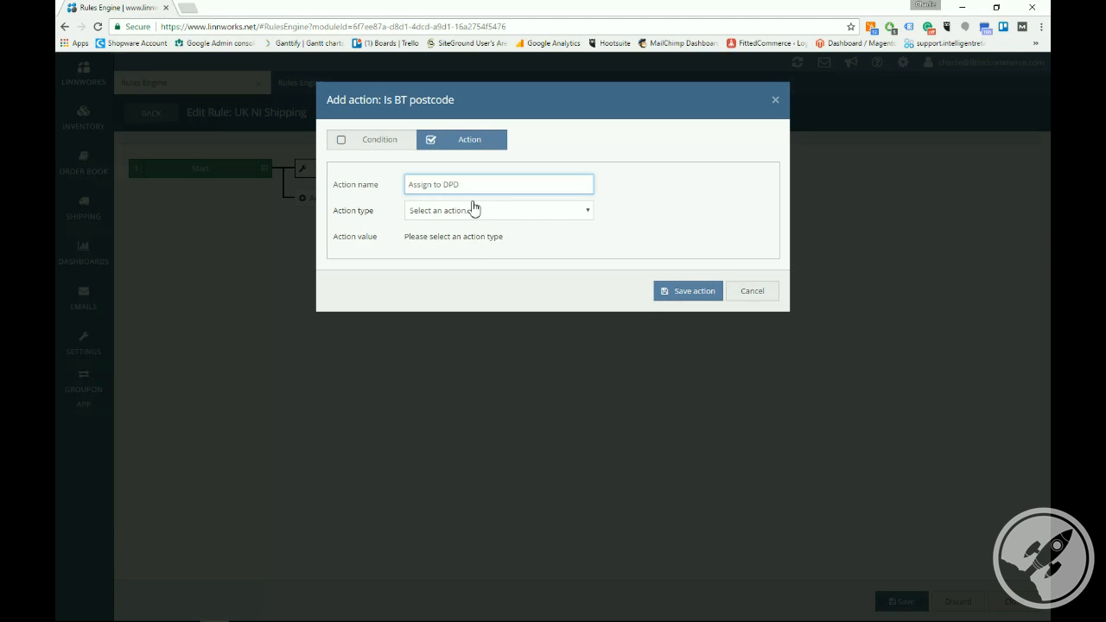
pyautogui.click(472, 209)
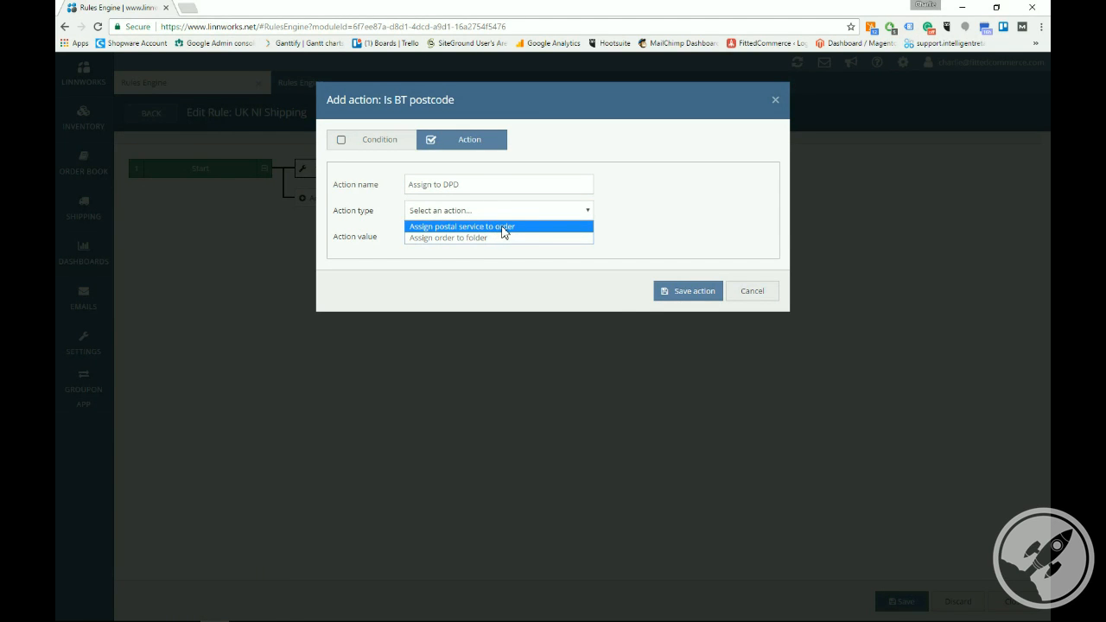
pyautogui.click(504, 228)
pyautogui.click(534, 241)
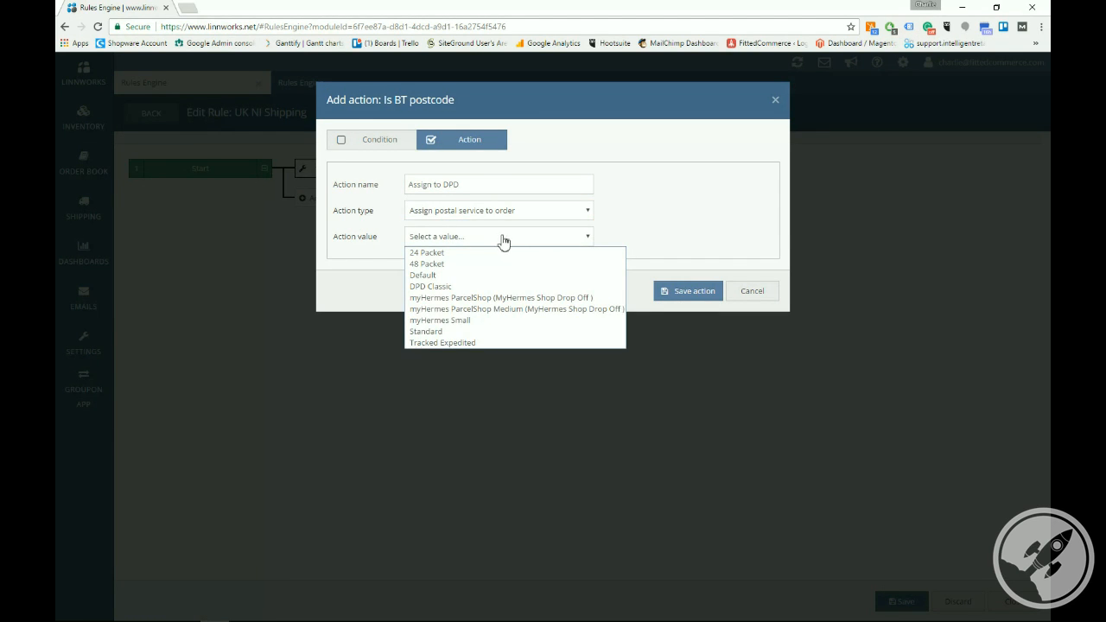
pyautogui.click(452, 286)
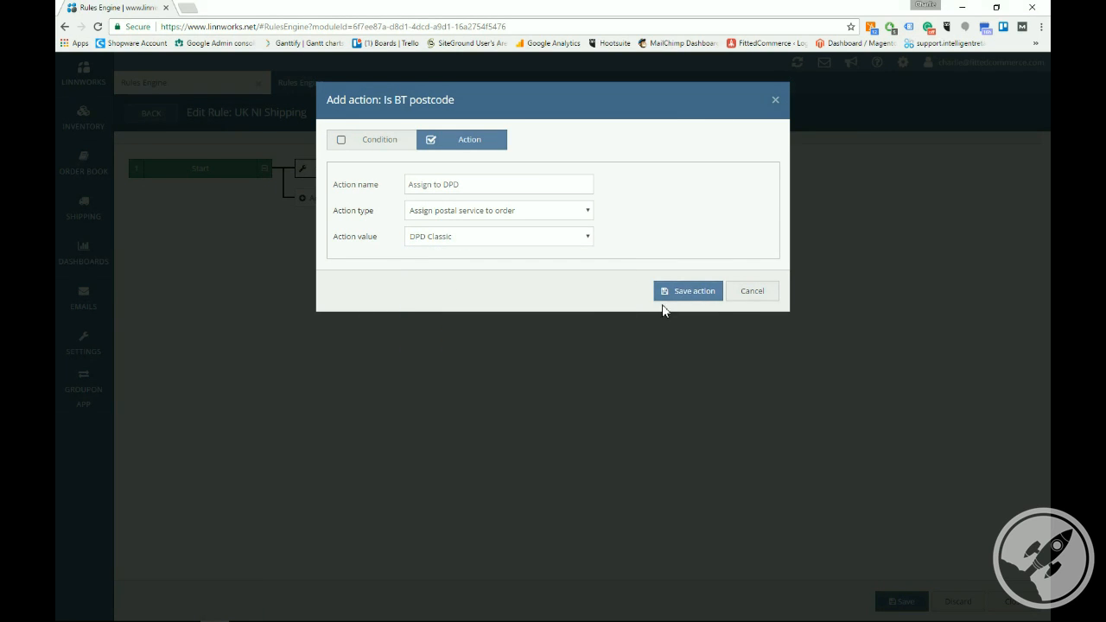
pyautogui.click(689, 293)
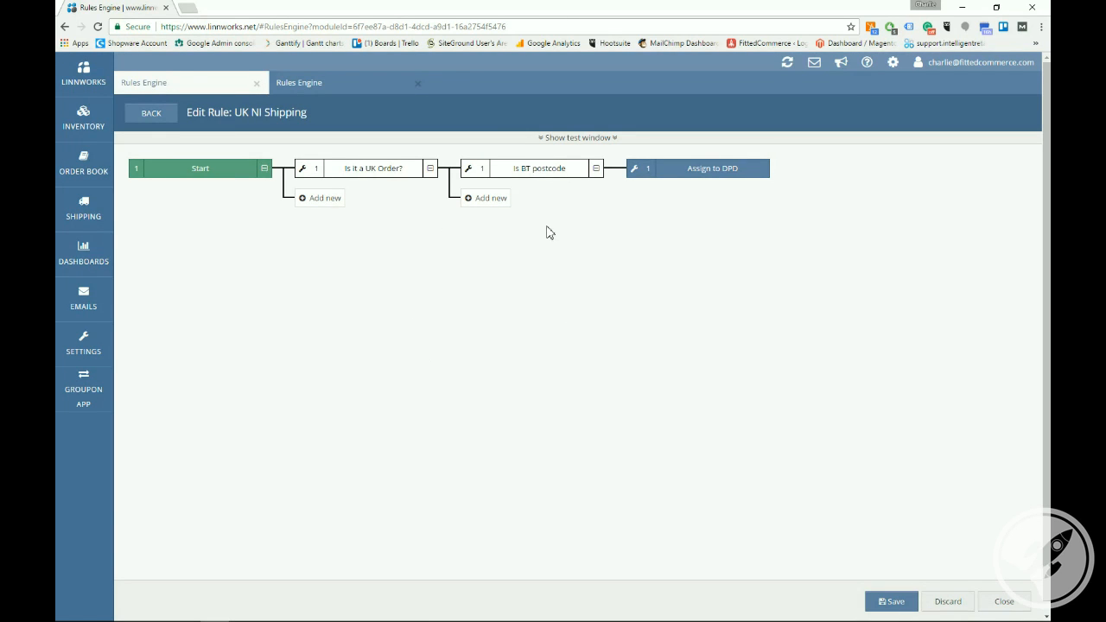
# Add a second sub-condition under "Is it a UK Order?" and name it "Other UK Orders".
pyautogui.click(486, 197)
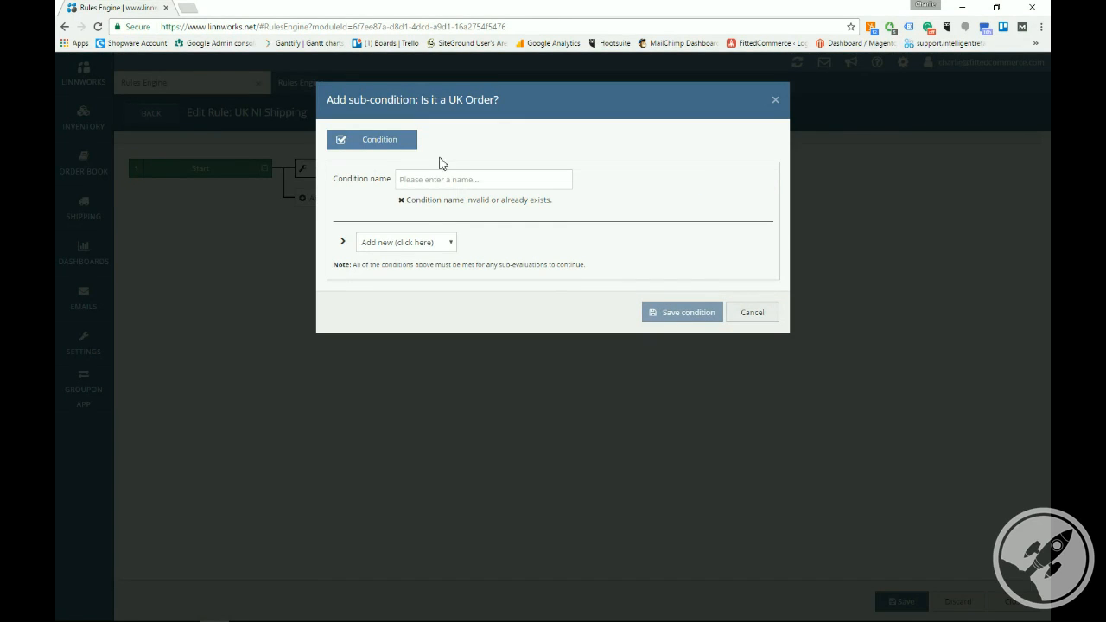
pyautogui.click(424, 178)
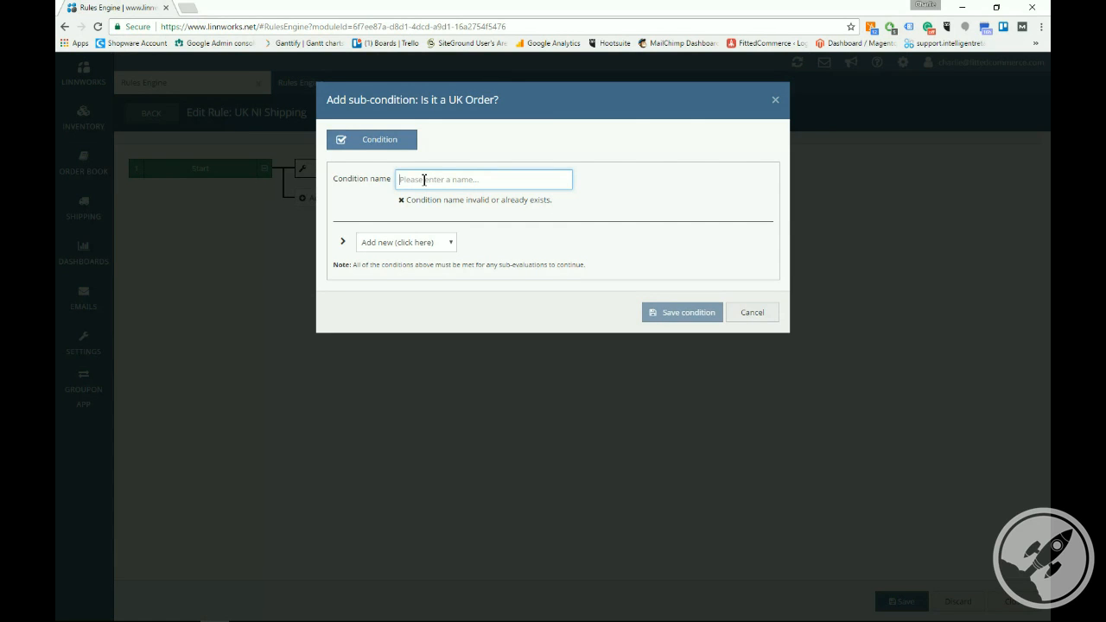
pyautogui.write('c')
pyautogui.write('s')
# Make the "Other UK Orders" sub-condition require that Postal Code does not start with BT, and save it.
pyautogui.click(448, 248)
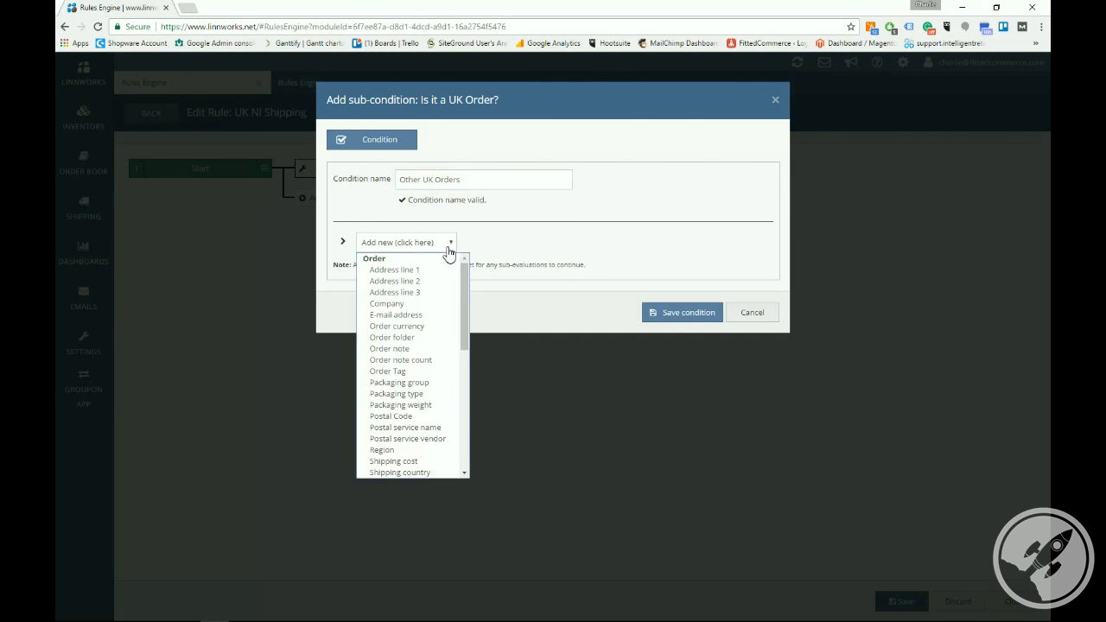
pyautogui.click(432, 416)
pyautogui.click(502, 258)
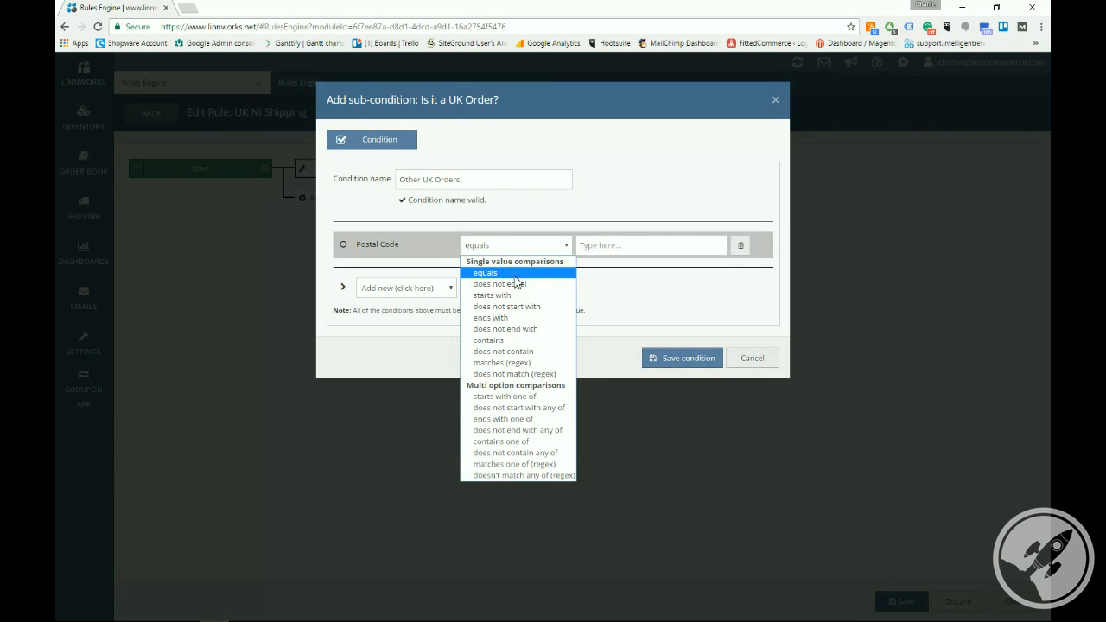
pyautogui.click(518, 307)
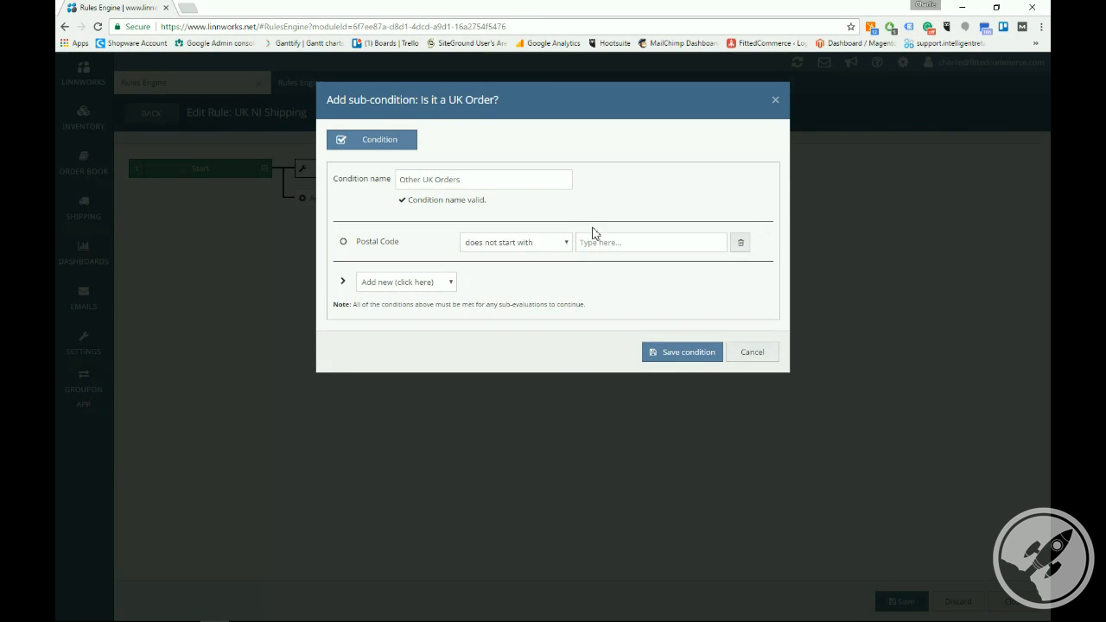
pyautogui.click(599, 241)
pyautogui.write('BT')
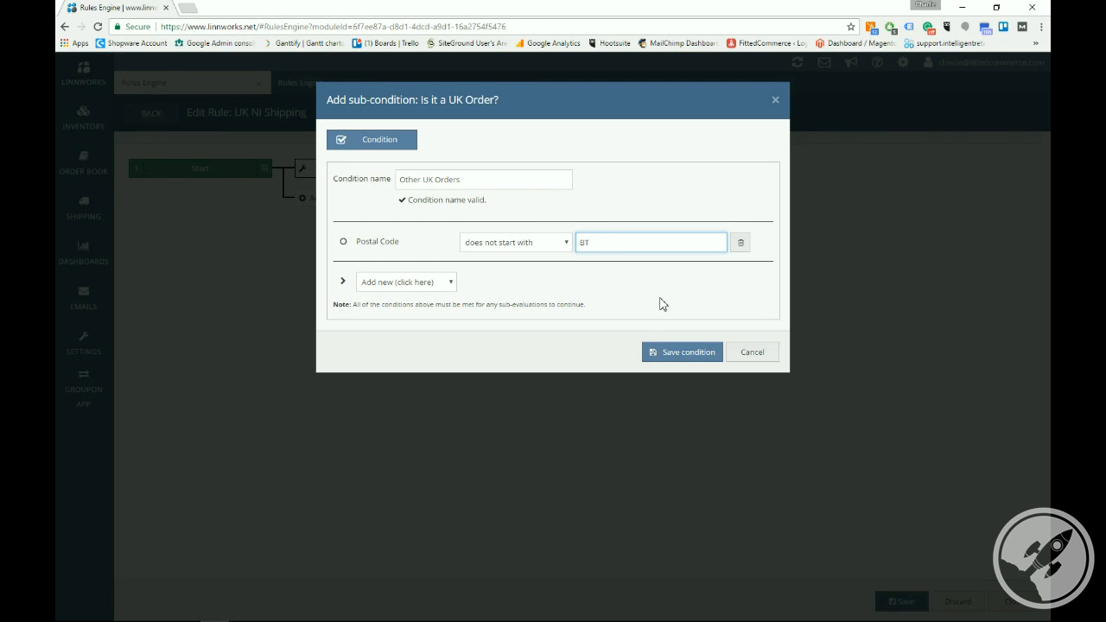
pyautogui.click(665, 356)
# Add an action "Goes Hermes" after "Other UK Orders" that assigns the myHermes Small postal service to the order, and save it.
pyautogui.click(652, 209)
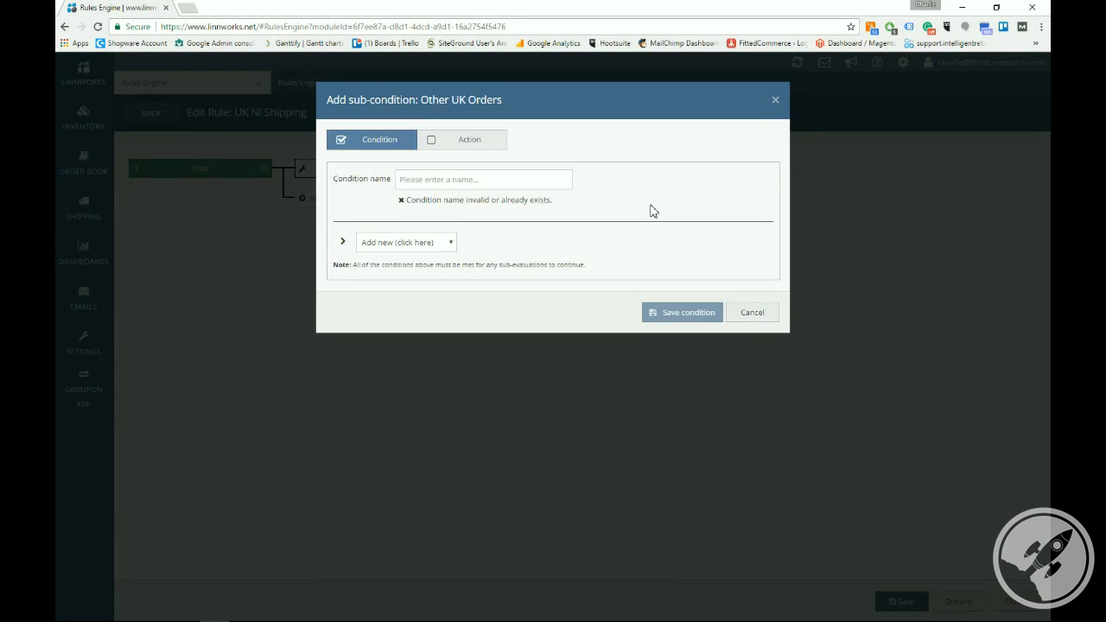
pyautogui.click(474, 141)
pyautogui.click(488, 188)
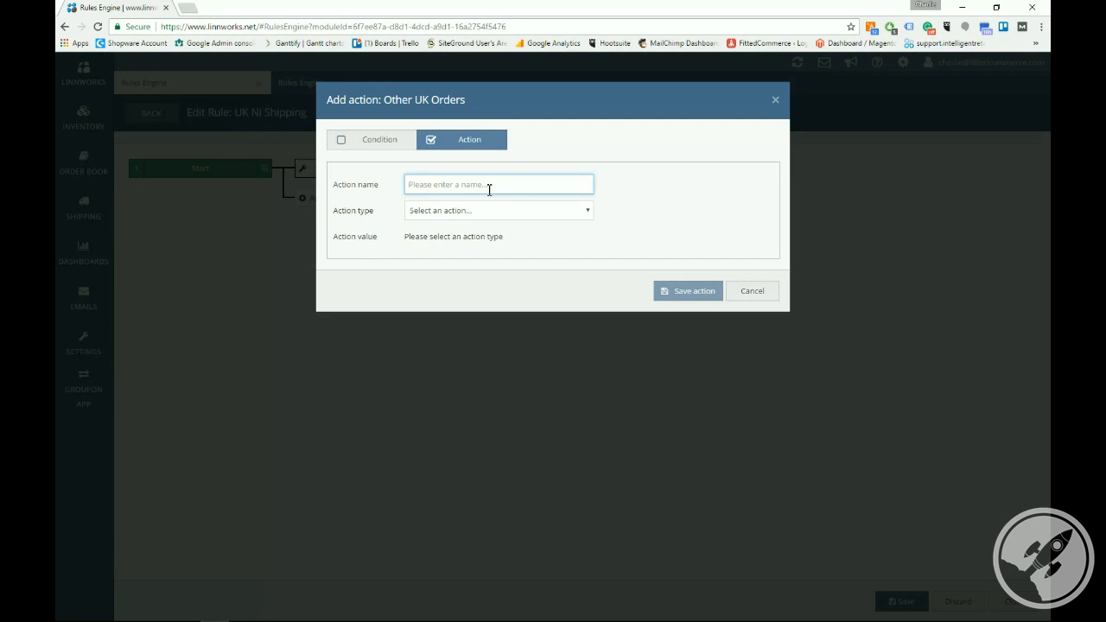
pyautogui.write('Goes Hermes')
pyautogui.click(486, 213)
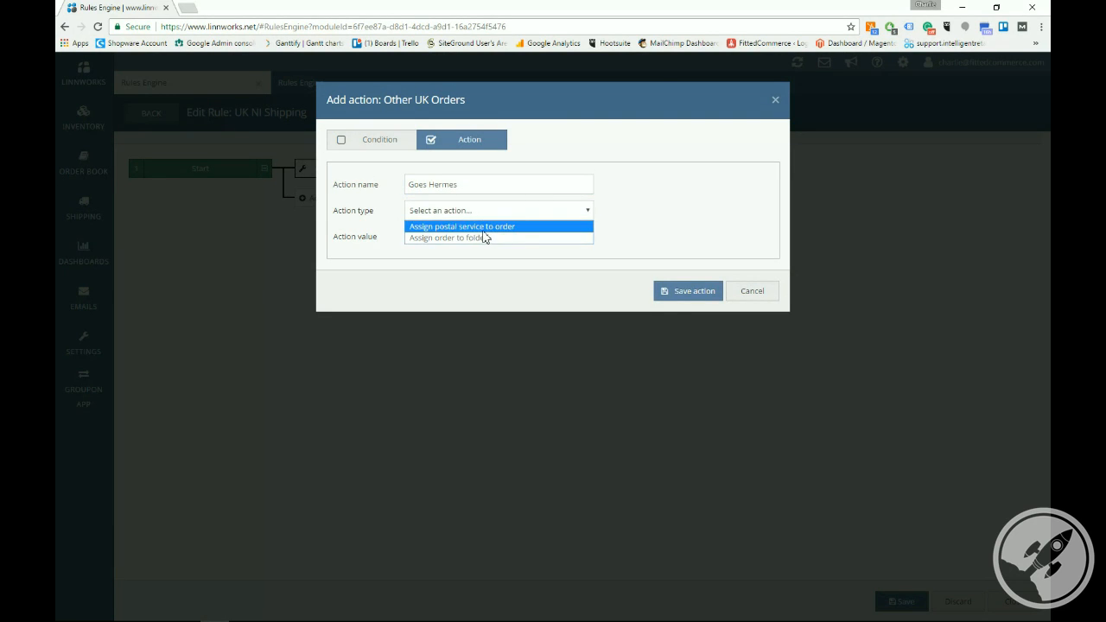
pyautogui.click(481, 237)
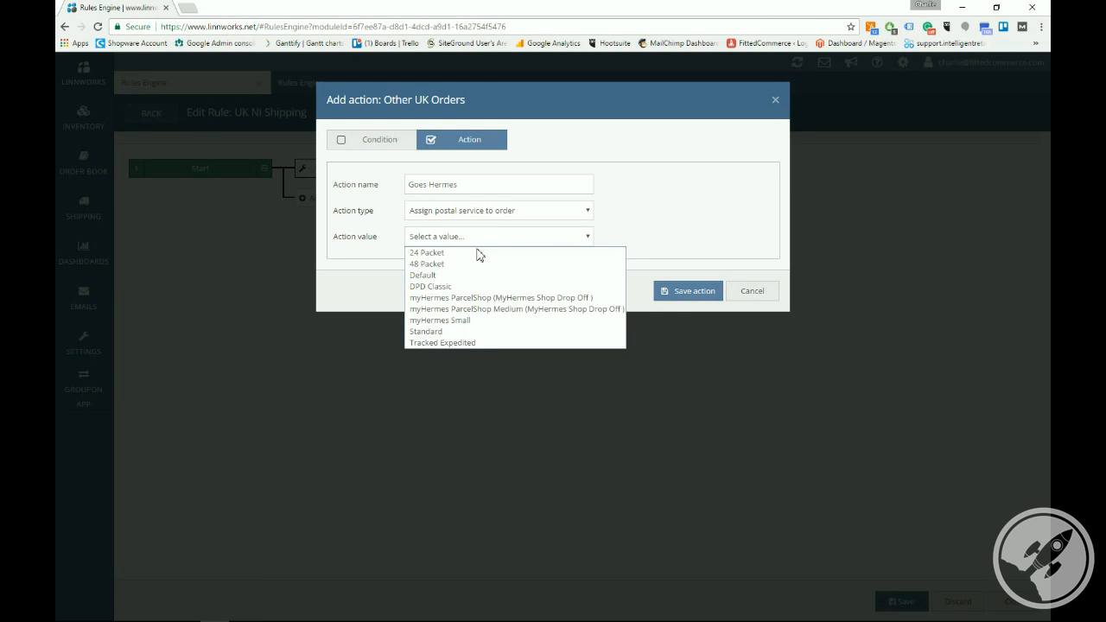
pyautogui.click(470, 320)
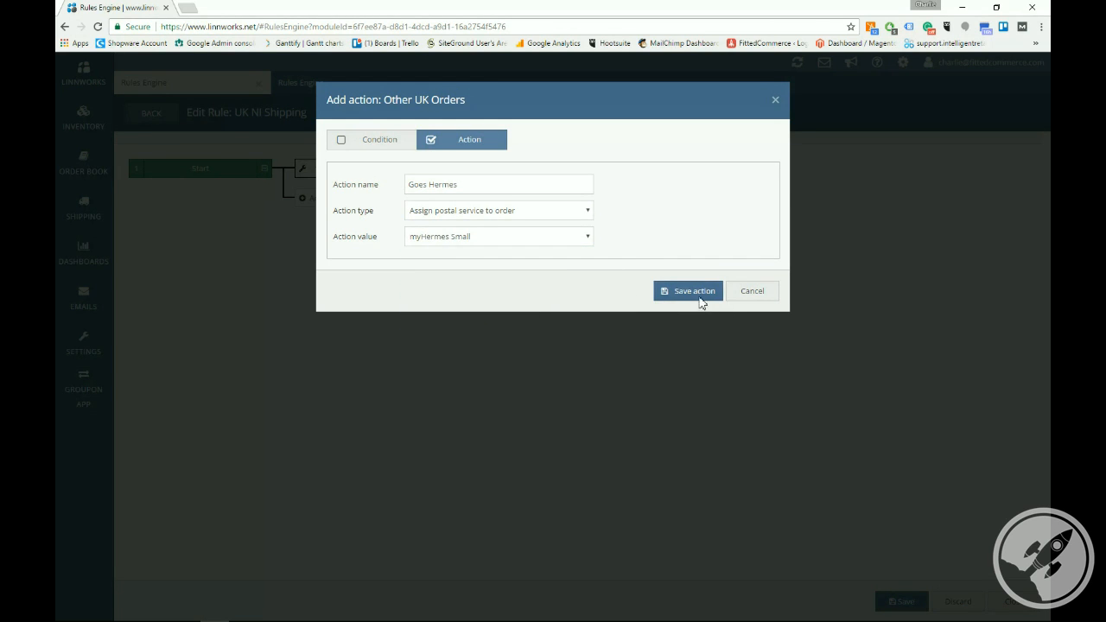
pyautogui.click(702, 301)
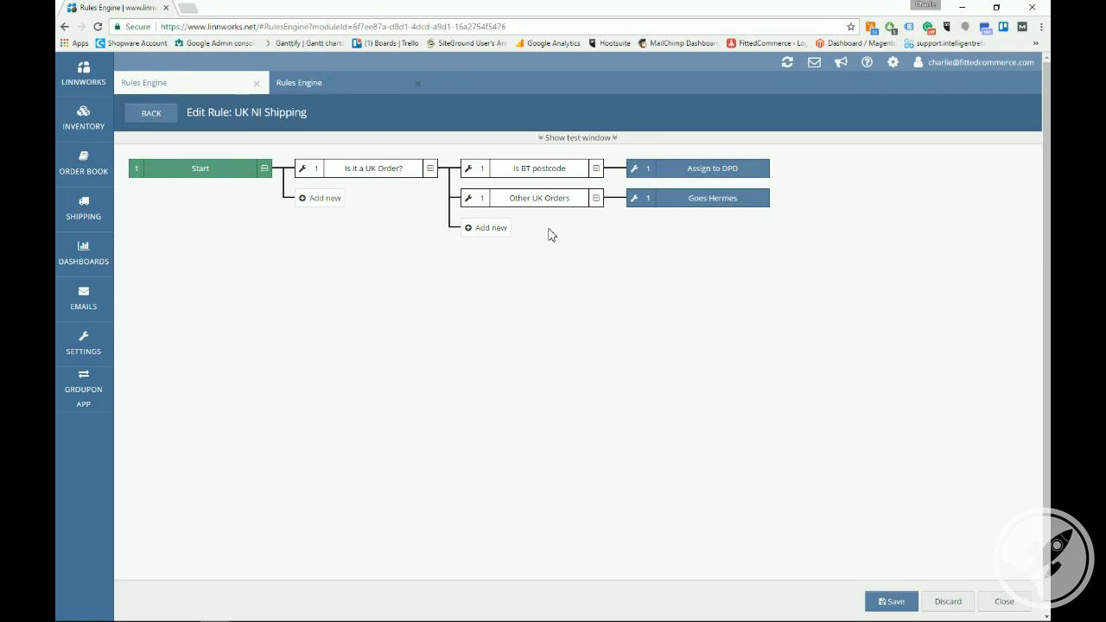
# Test the rule with Postal Code BT and Shipping country United Kingdom.
pyautogui.click(567, 147)
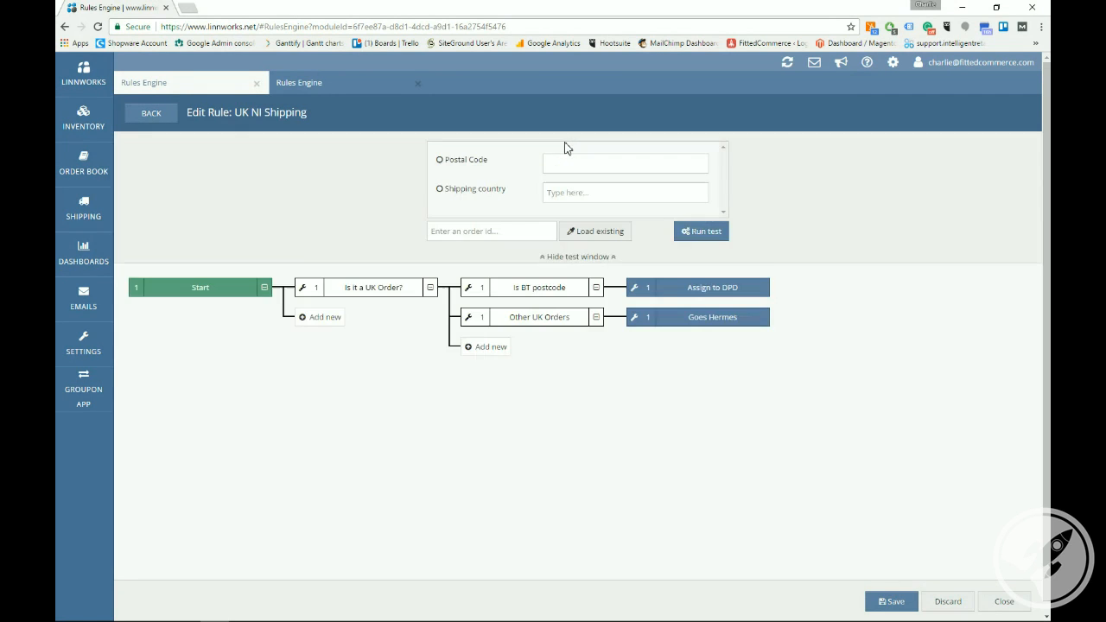
pyautogui.click(485, 229)
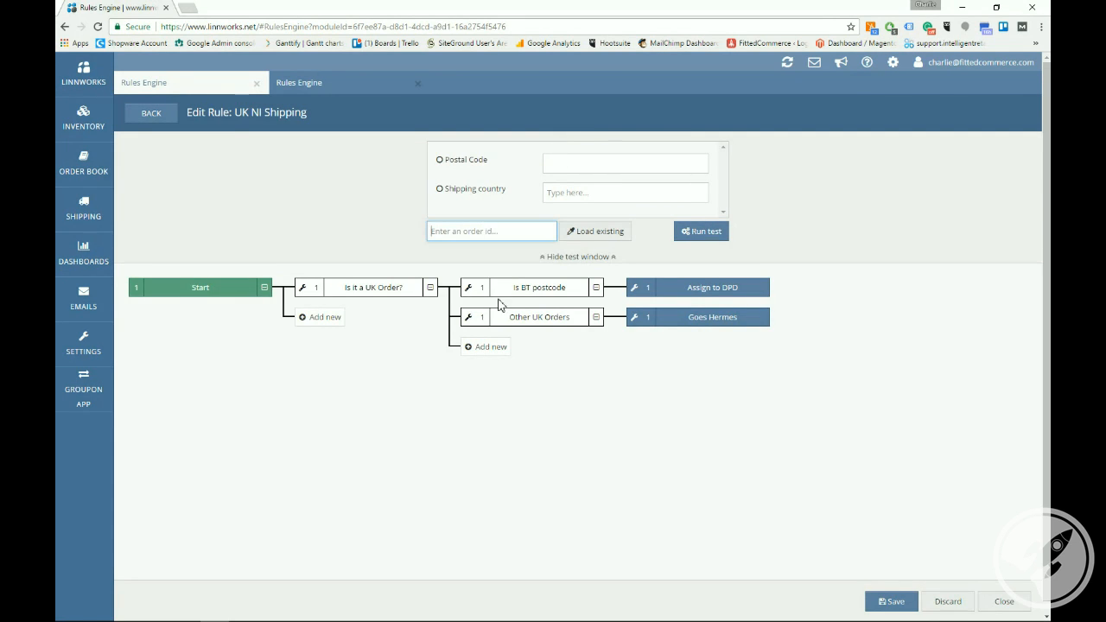
pyautogui.click(565, 170)
pyautogui.write('BT')
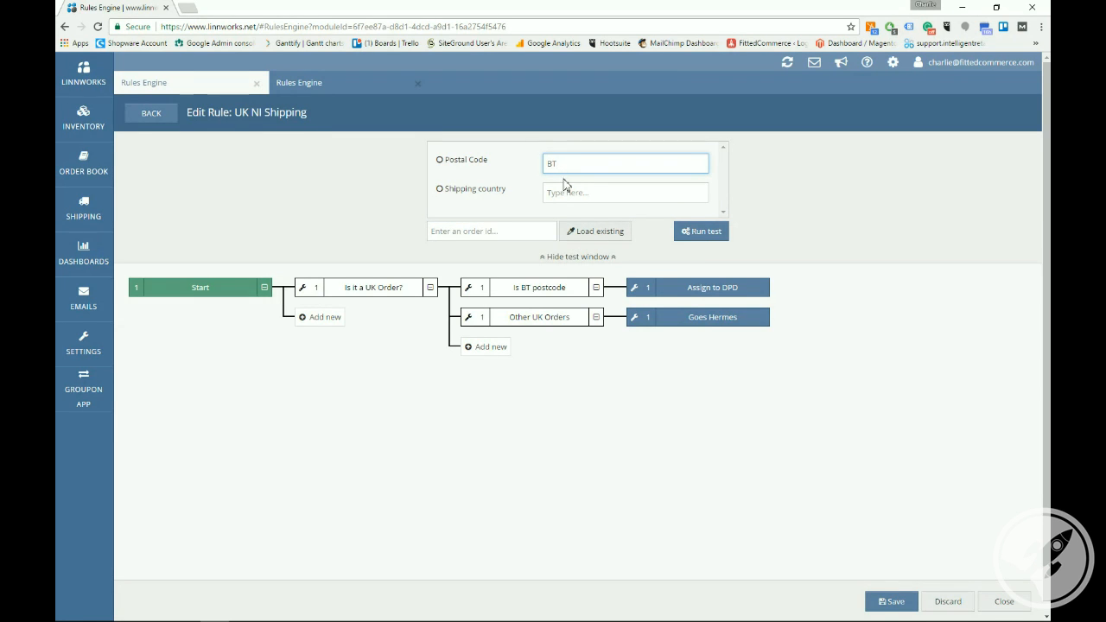
pyautogui.click(701, 232)
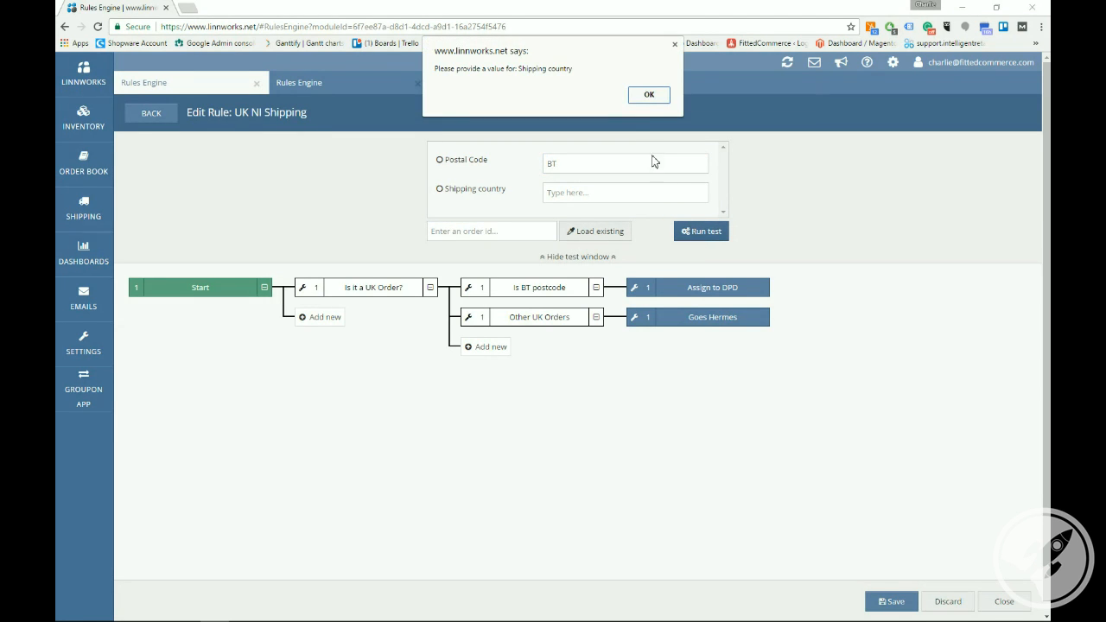
pyautogui.click(648, 95)
pyautogui.click(574, 193)
pyautogui.write('Un')
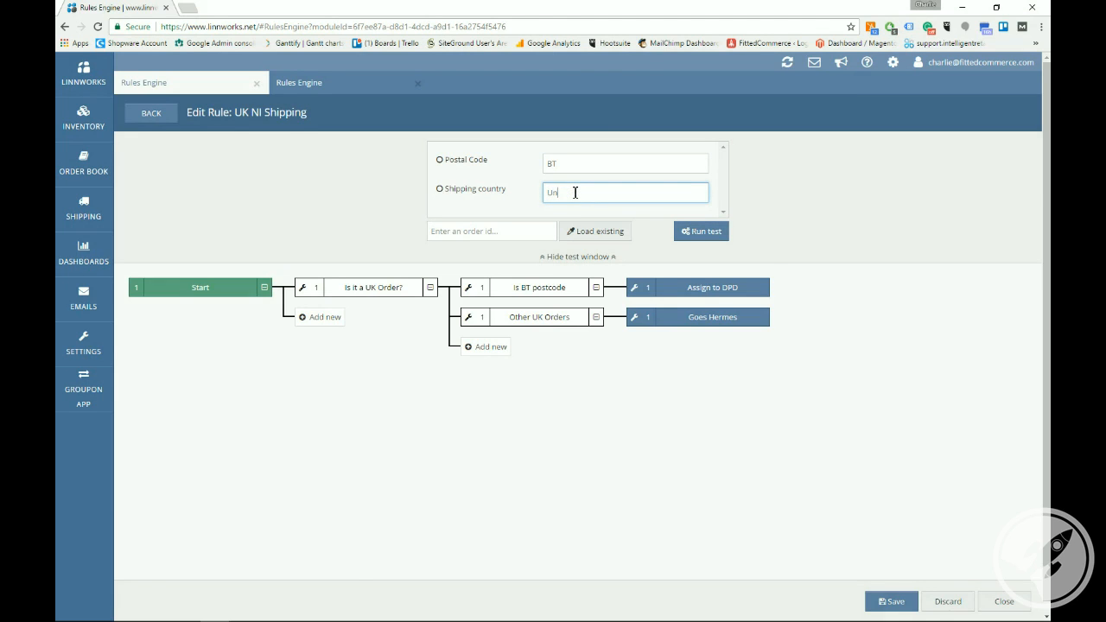
pyautogui.write('ite')
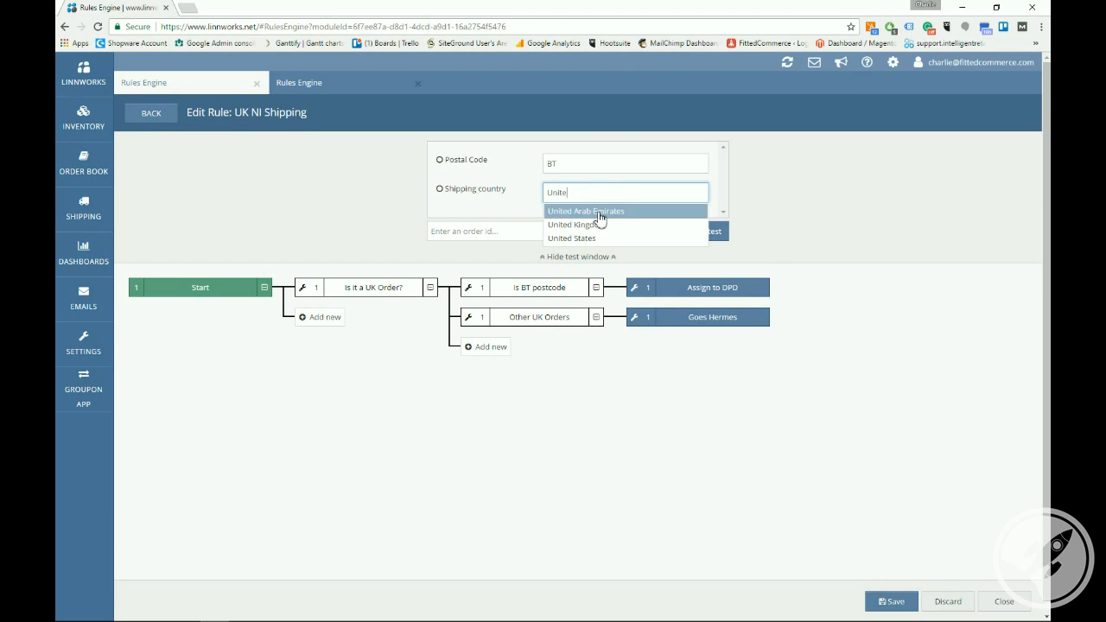
pyautogui.click(596, 223)
pyautogui.click(701, 231)
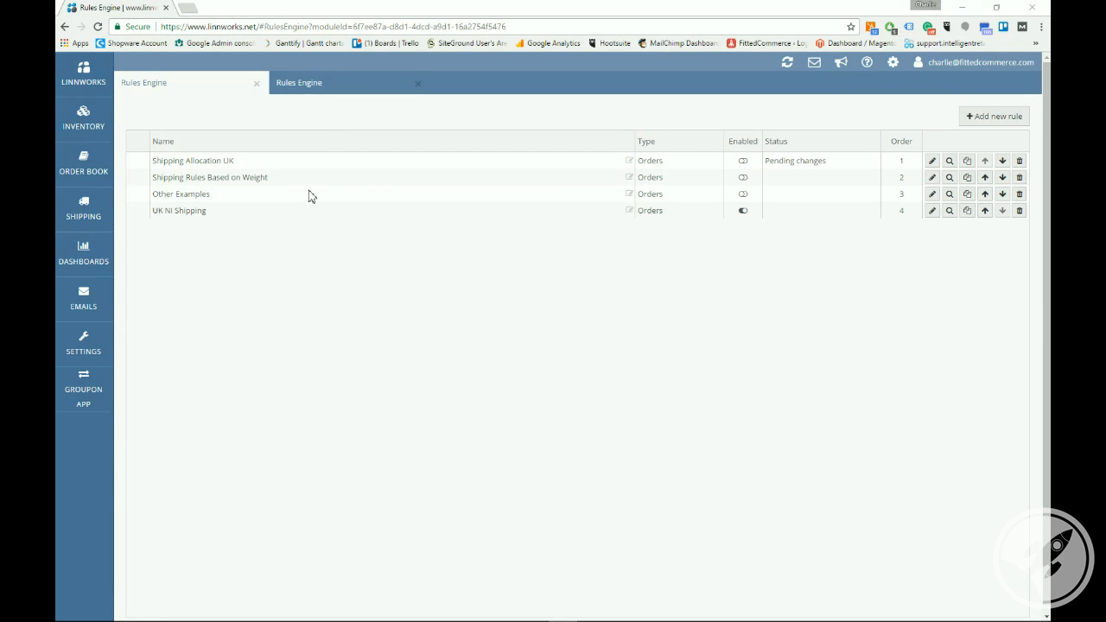
# Open the "Shipping Rules Based on Weight" rule for editing and look through its UK, Europe and zone branches.
pyautogui.tripleClick(264, 180)
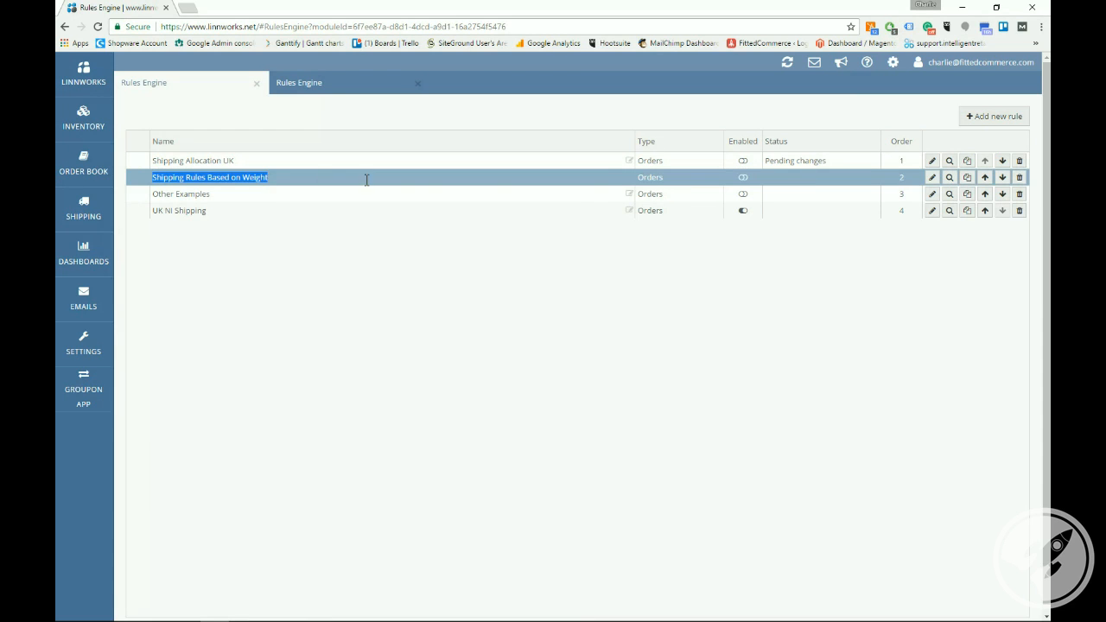
pyautogui.click(932, 177)
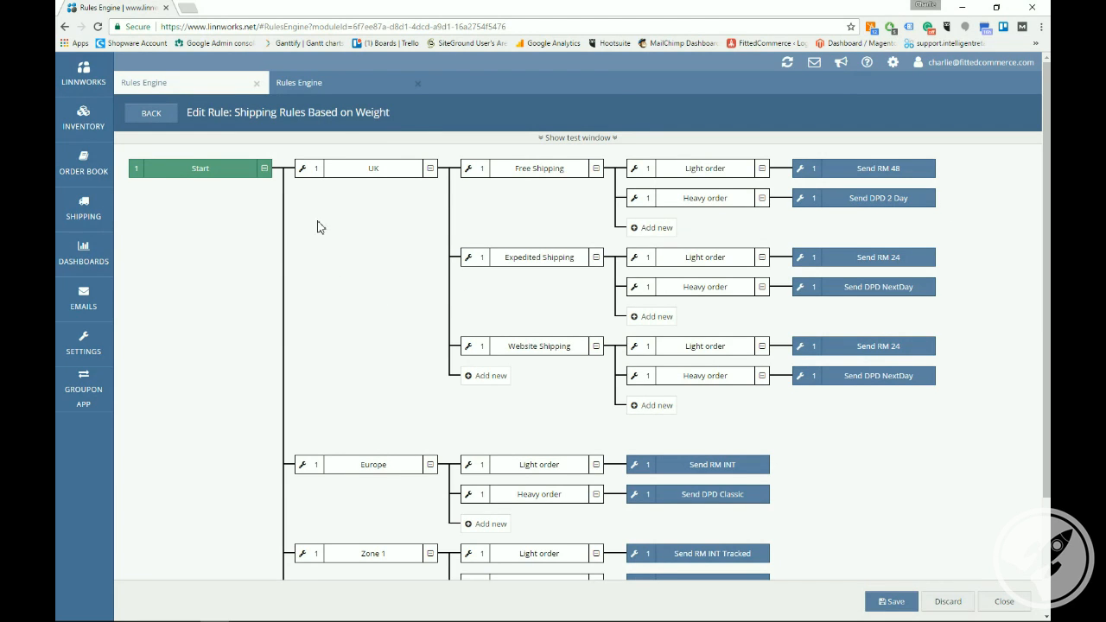
pyautogui.scroll(-2, 354, 311)
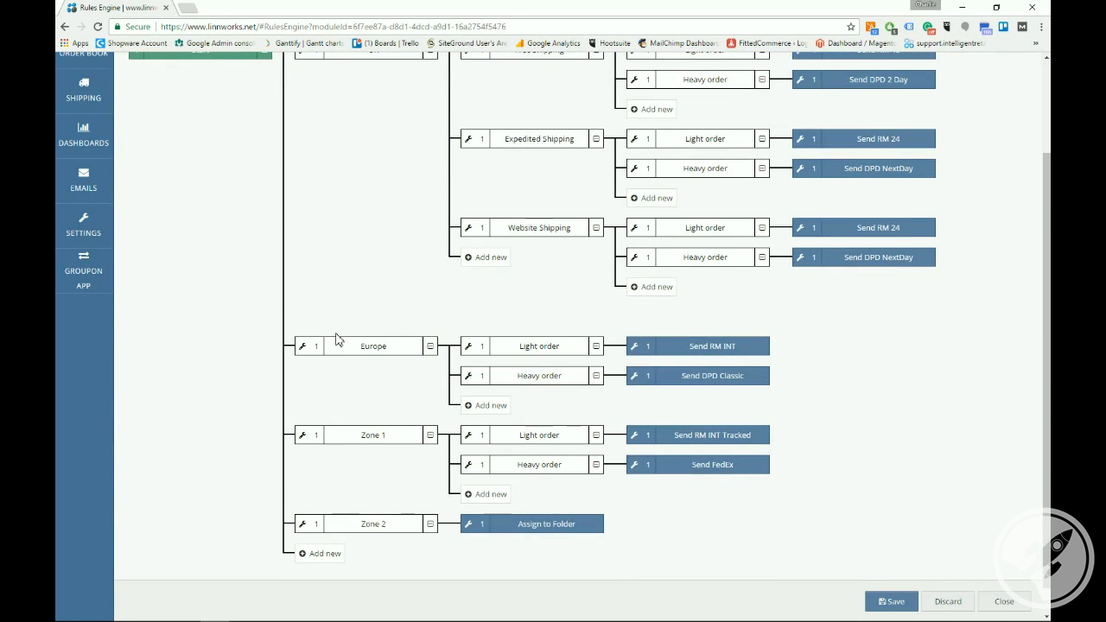
pyautogui.scroll(-1, 415, 363)
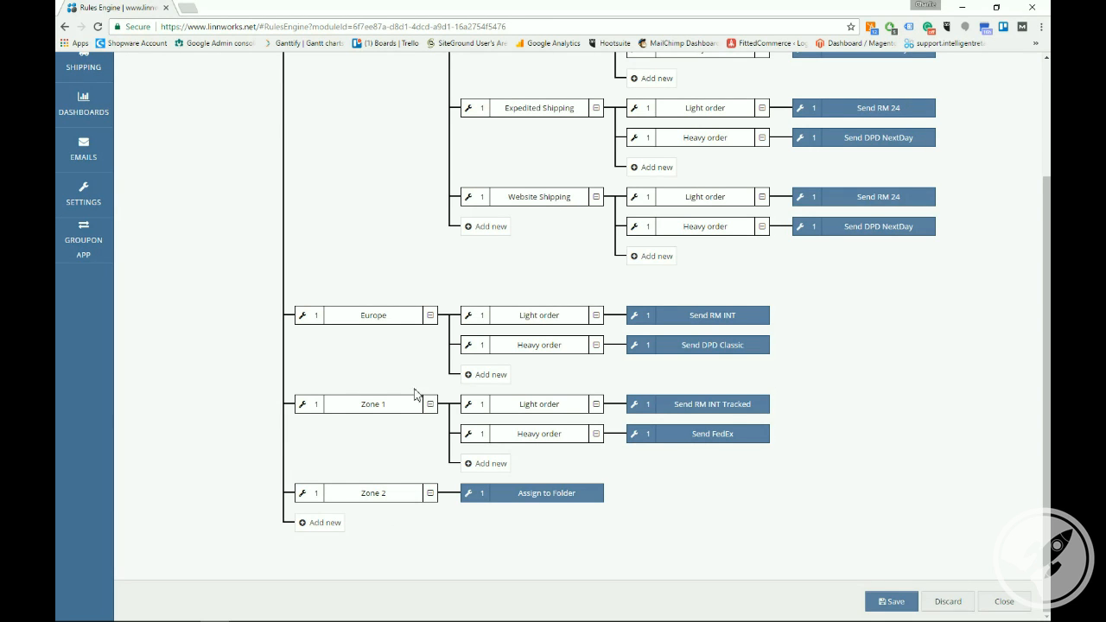
pyautogui.scroll(3, 410, 393)
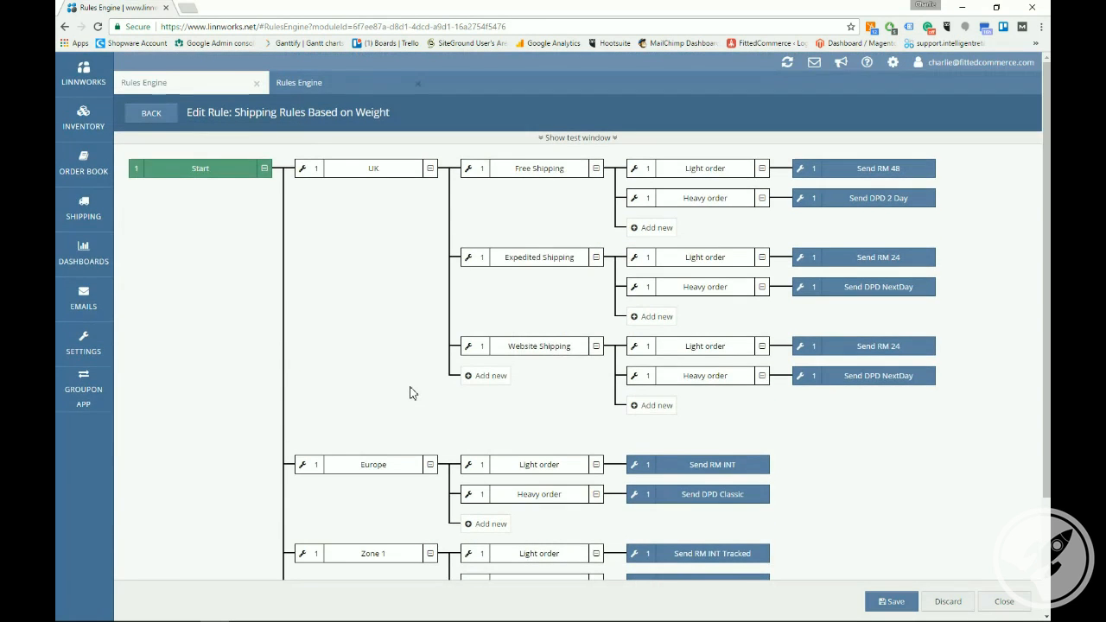
# Examine the criteria of the "UK" and "Free Shipping" conditions, closing each without changes.
pyautogui.click(304, 148)
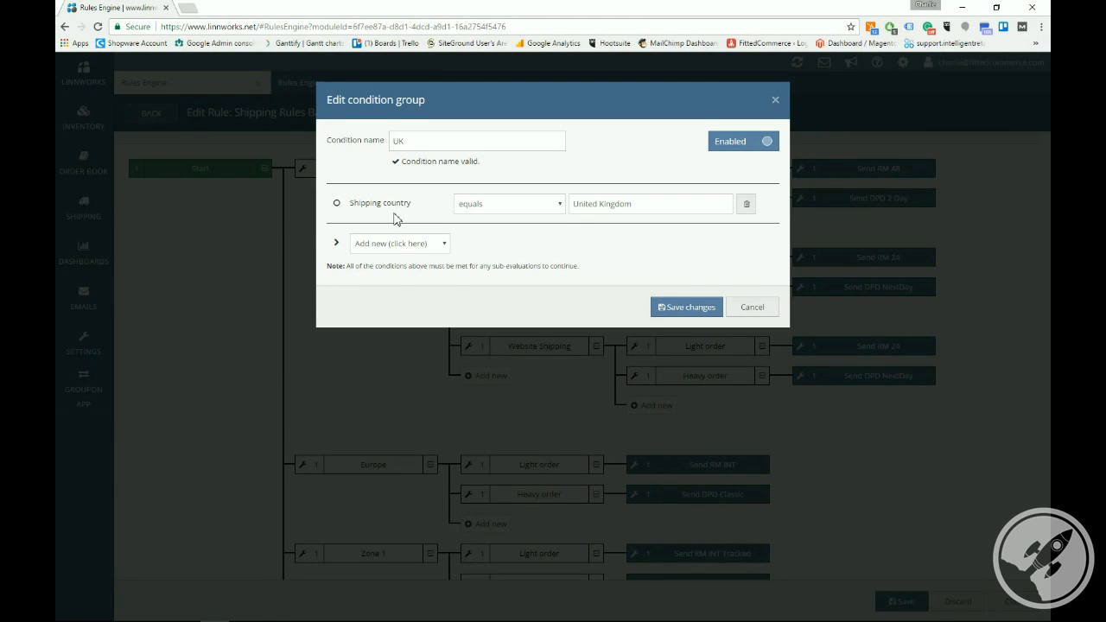
pyautogui.click(775, 99)
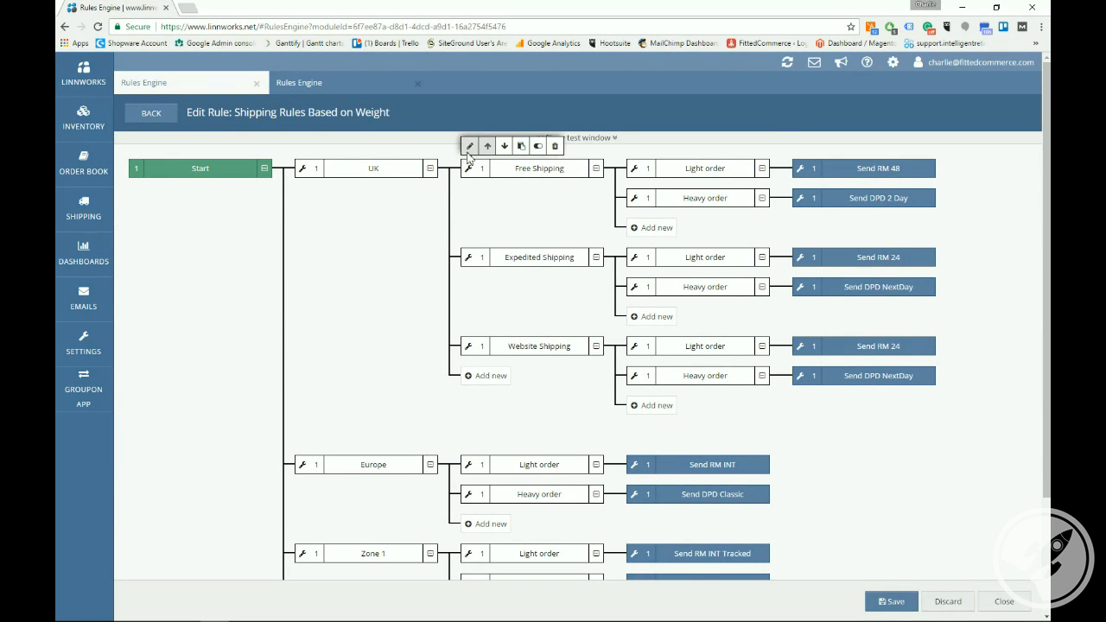
pyautogui.click(469, 146)
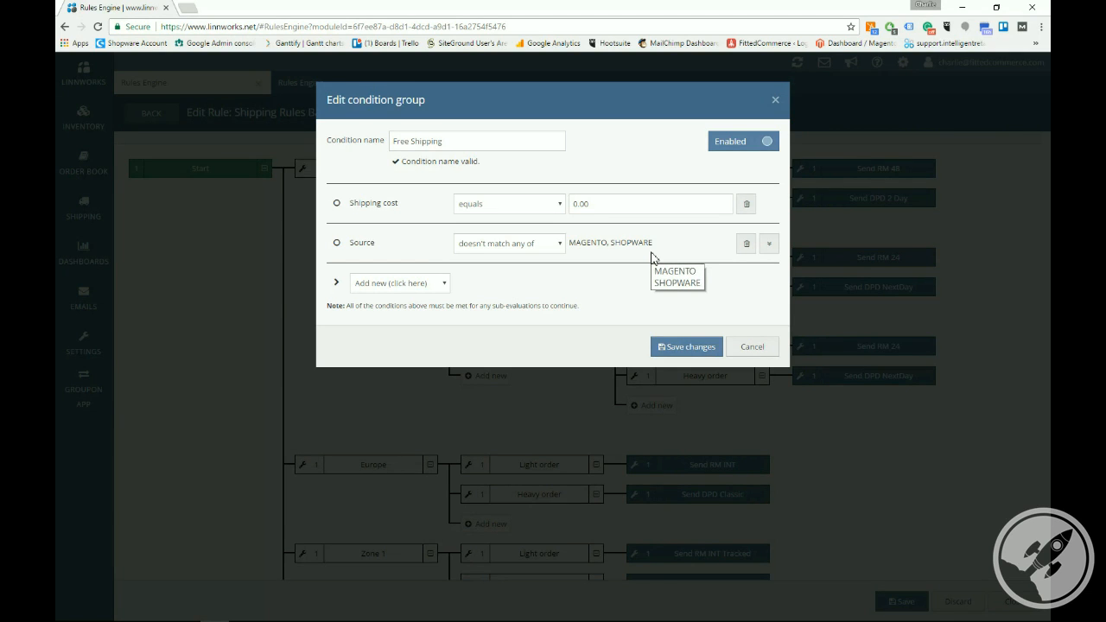
pyautogui.click(762, 352)
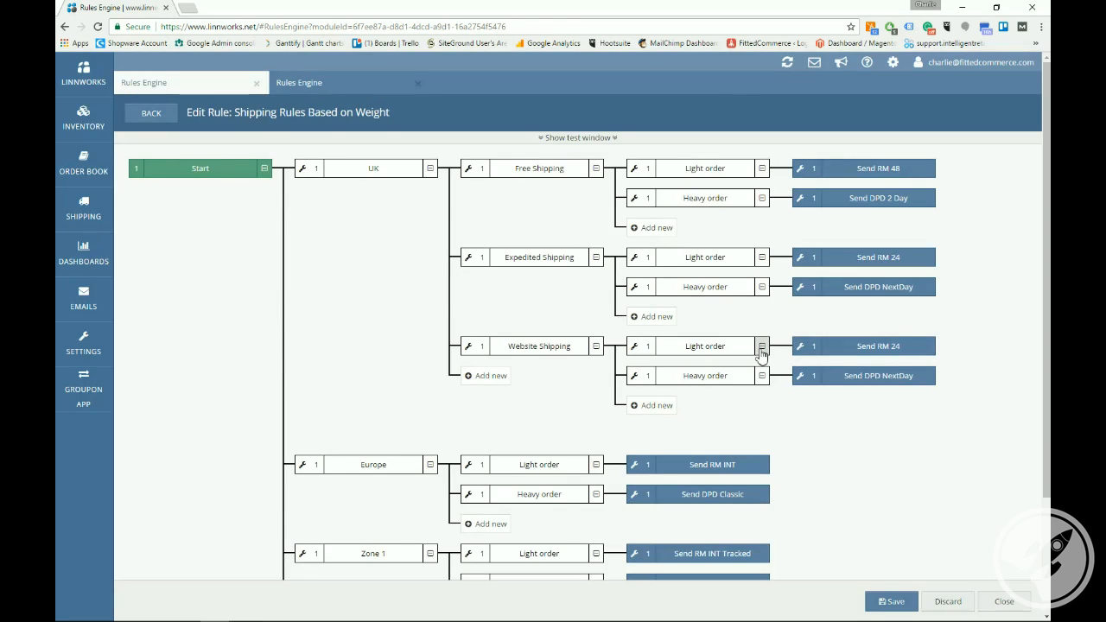
# Examine the "Light order" condition under "Free Shipping" and its "Send RM 48" action, closing both without changes.
pyautogui.moveTo(635, 170)
pyautogui.click(635, 147)
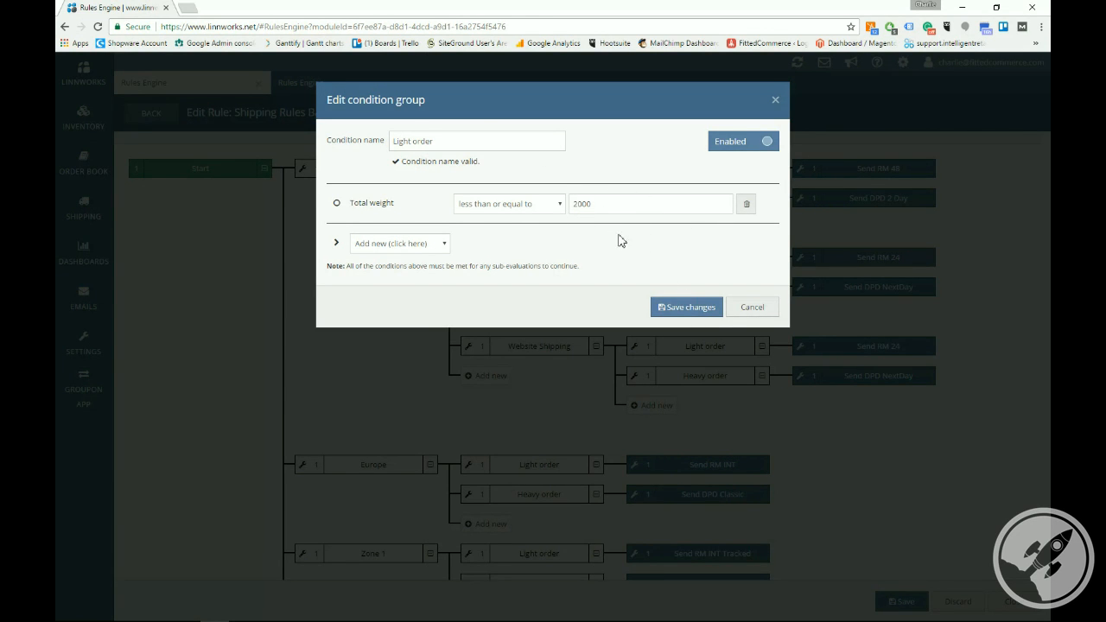
pyautogui.click(748, 308)
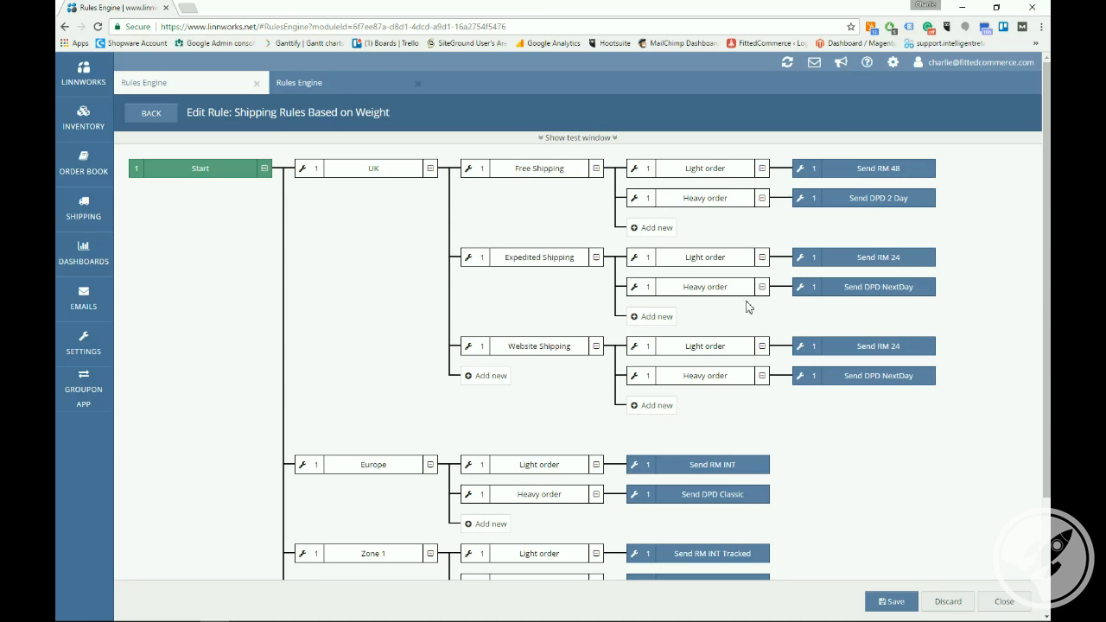
pyautogui.click(799, 173)
pyautogui.click(797, 145)
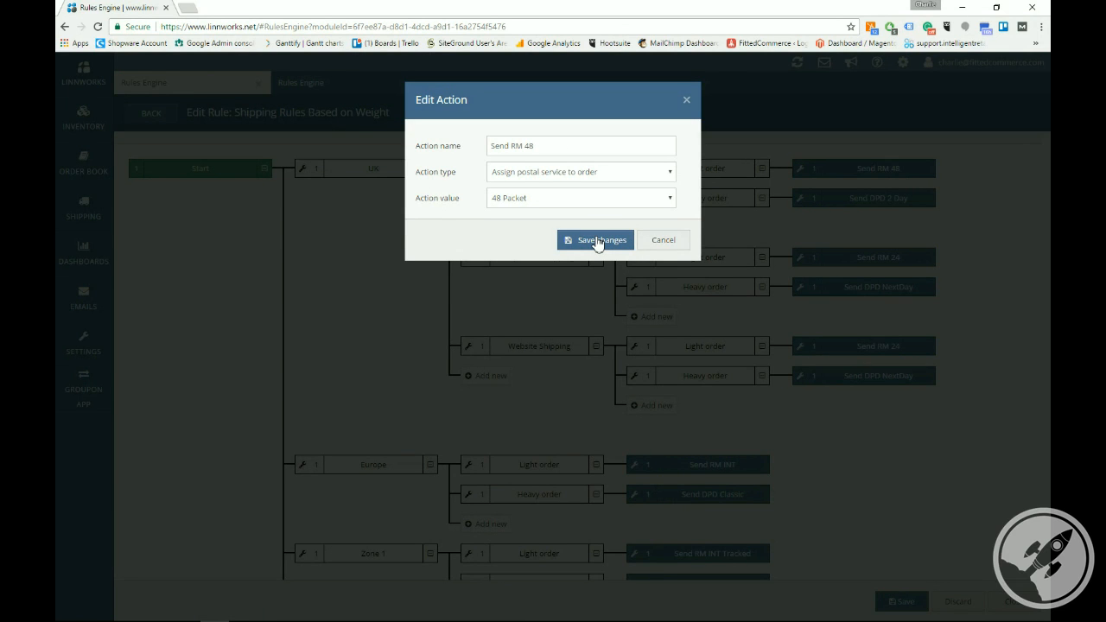
pyautogui.click(663, 241)
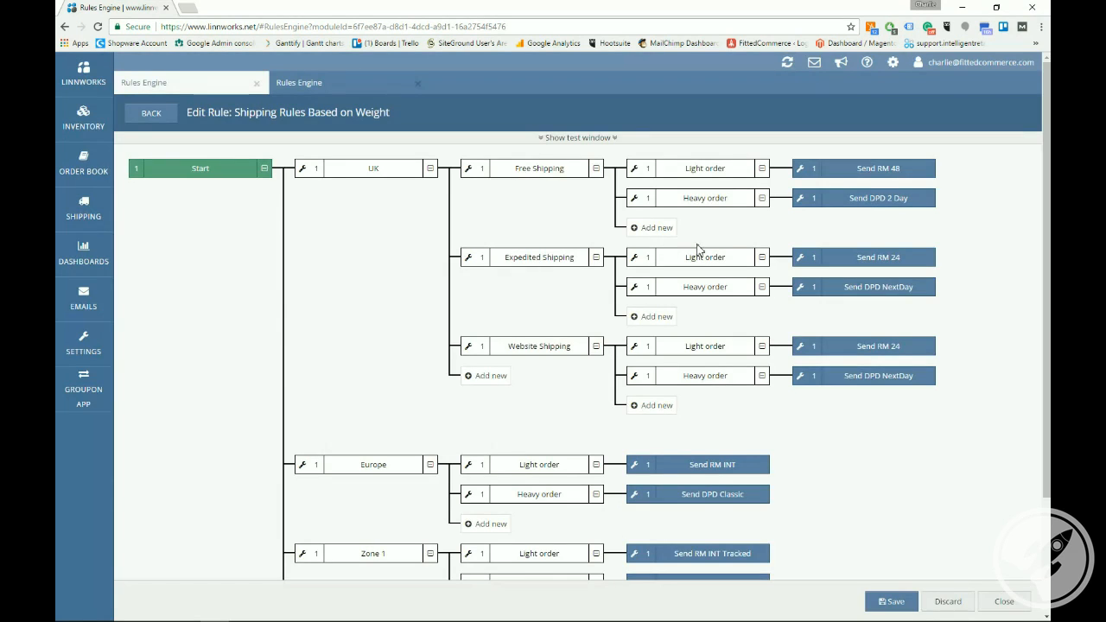
# Examine the weight criterion of the "Heavy order" condition under "Free Shipping" and close it without changes.
pyautogui.click(634, 199)
pyautogui.click(636, 178)
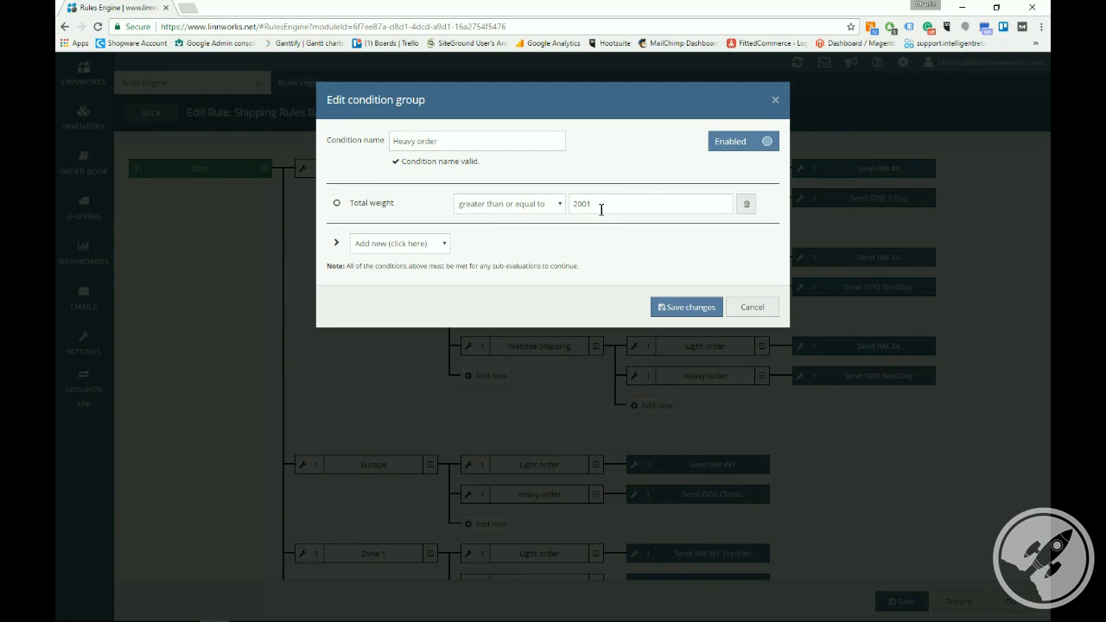
pyautogui.click(743, 311)
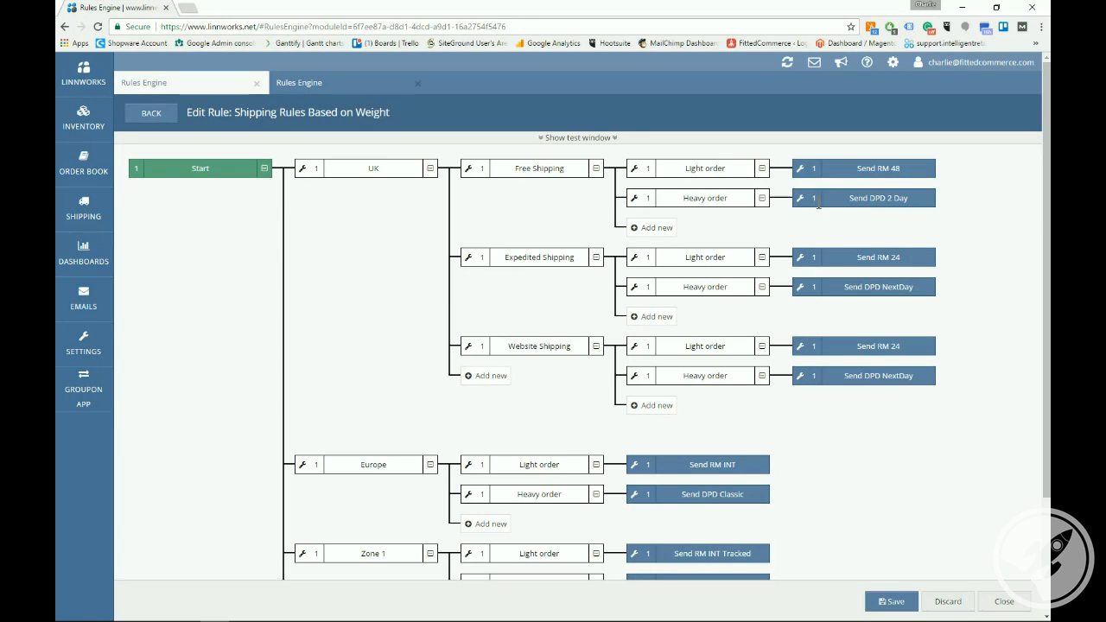
# Examine the "Expedited Shipping" condition and the "Light order" condition beneath it, closing both without changes.
pyautogui.click(470, 257)
pyautogui.click(469, 235)
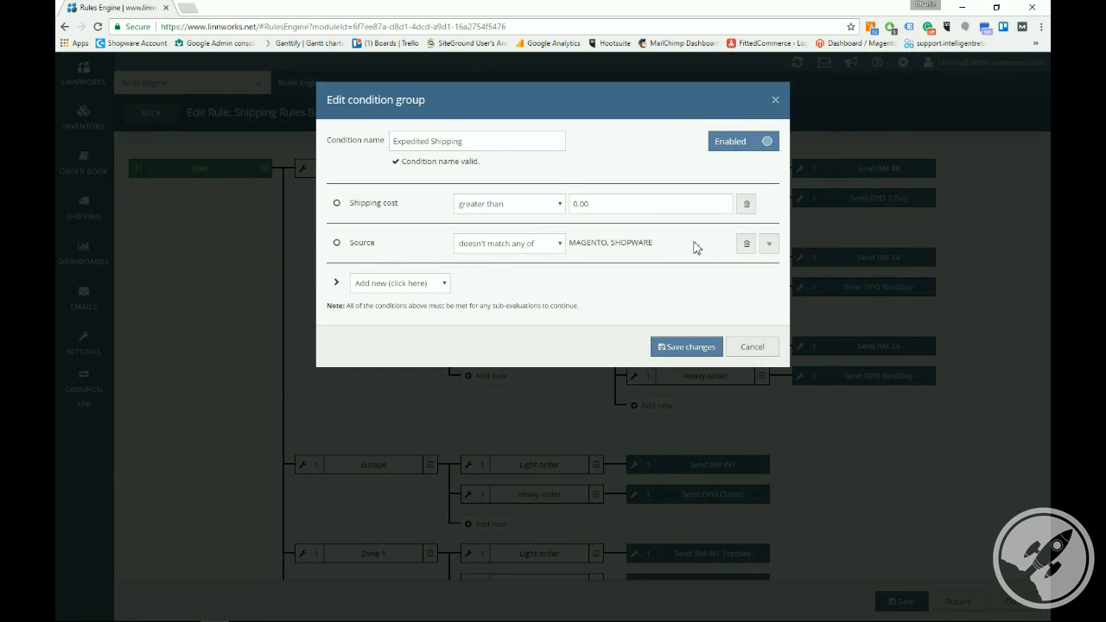
pyautogui.click(753, 347)
pyautogui.click(637, 232)
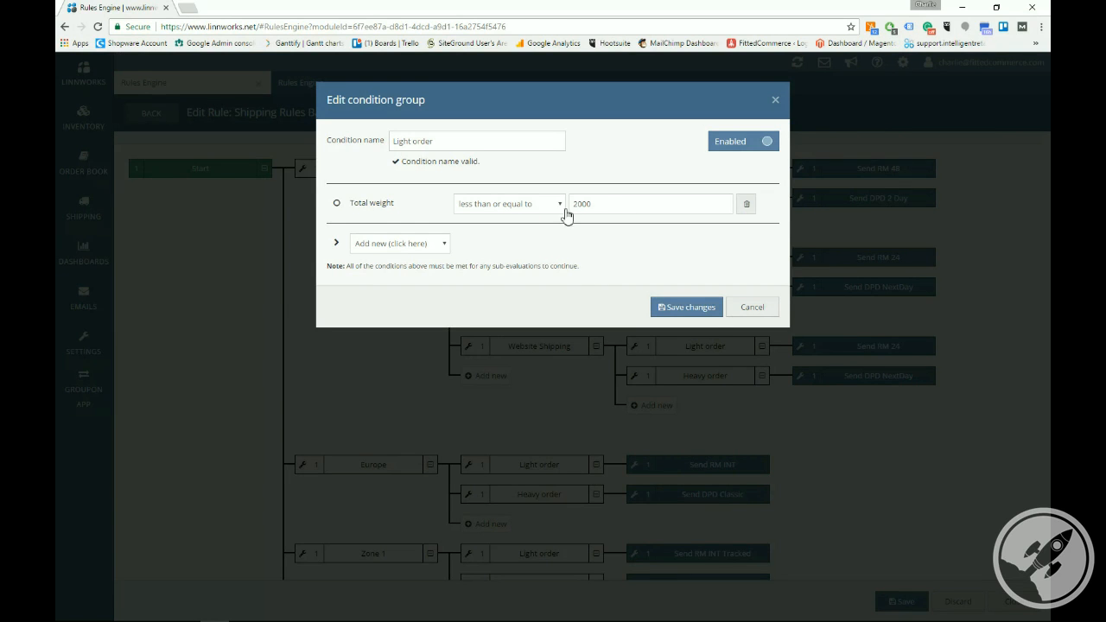
pyautogui.click(750, 308)
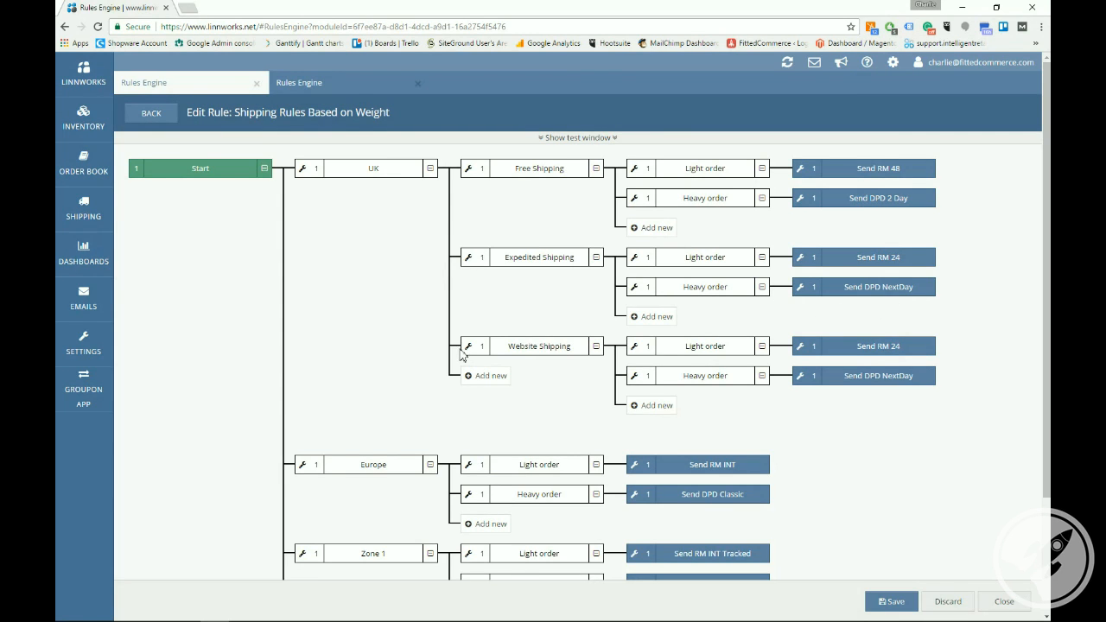
# Examine the source criterion of the "Website Shipping" condition and the "Light order" condition beneath it, closing both without changes.
pyautogui.moveTo(467, 347)
pyautogui.click(474, 325)
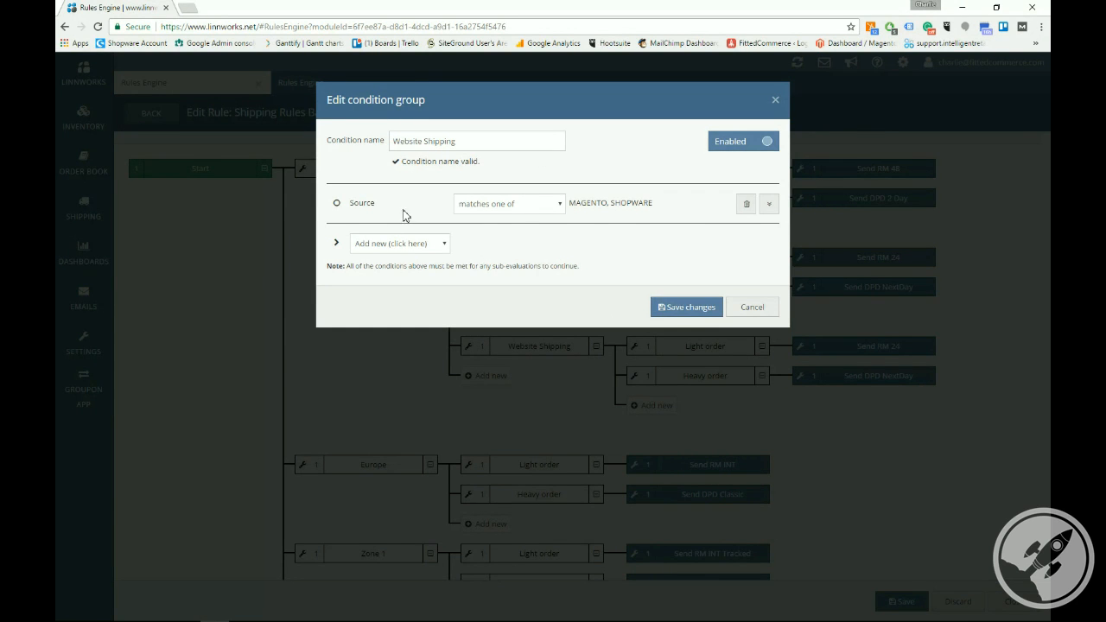
pyautogui.click(748, 308)
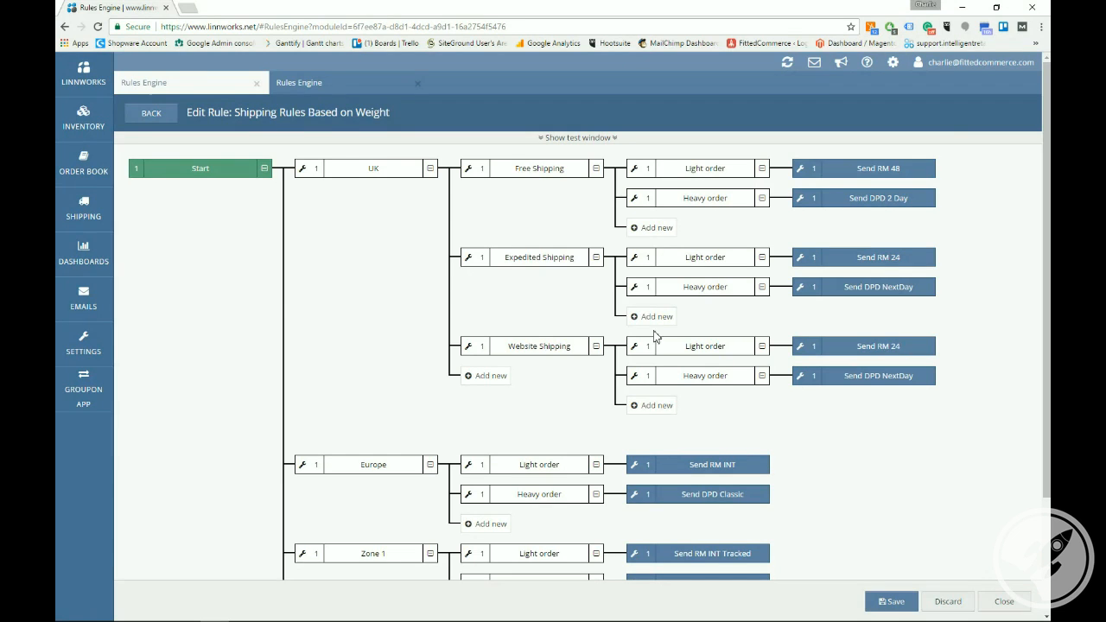
pyautogui.moveTo(635, 345)
pyautogui.click(633, 325)
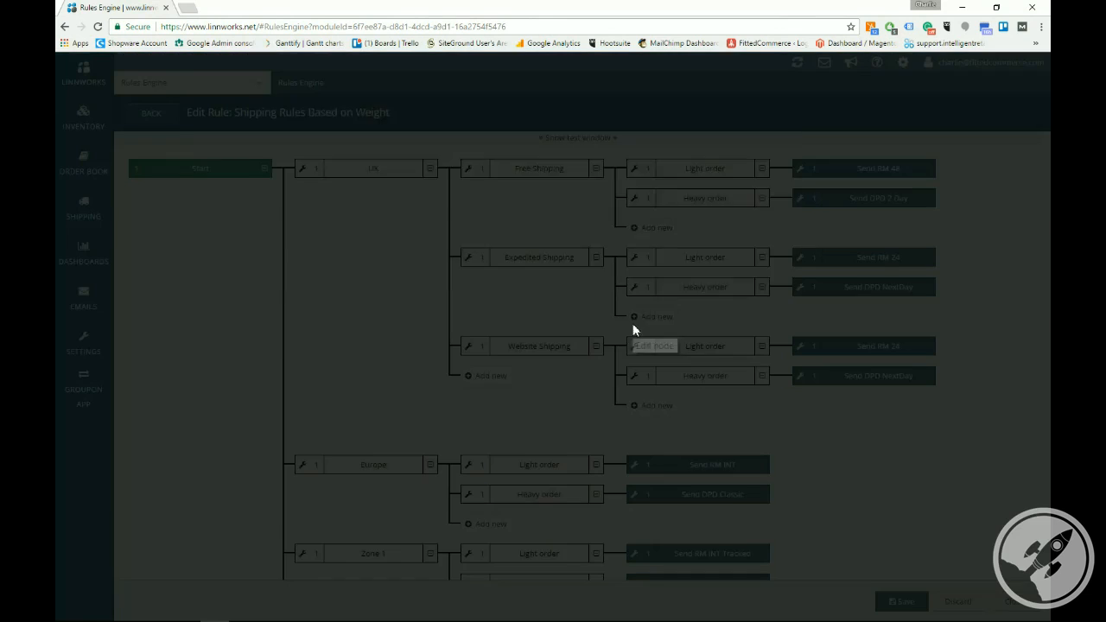
pyautogui.click(741, 309)
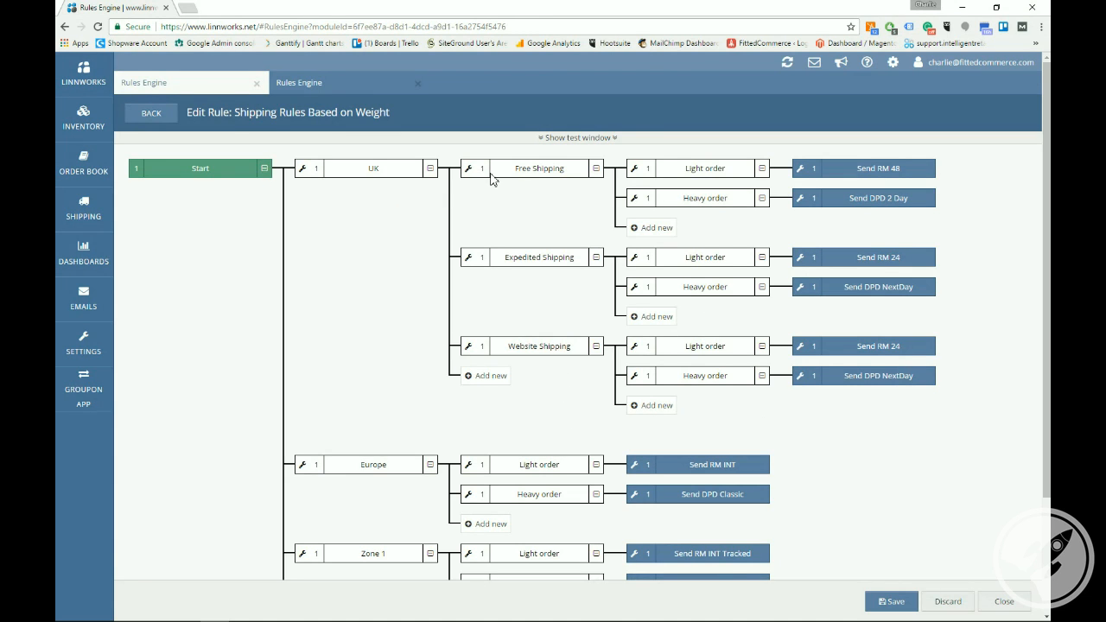
# Add Estonia to the shipping countries of the "Europe" condition and save the condition.
pyautogui.scroll(-3, 317, 196)
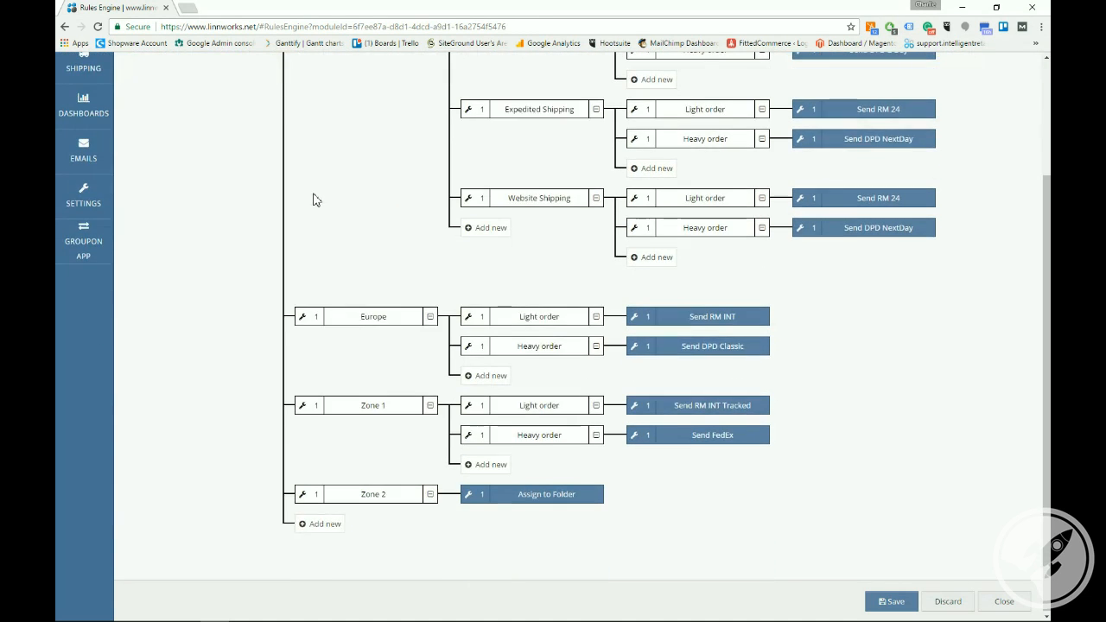
pyautogui.moveTo(302, 316)
pyautogui.click(301, 294)
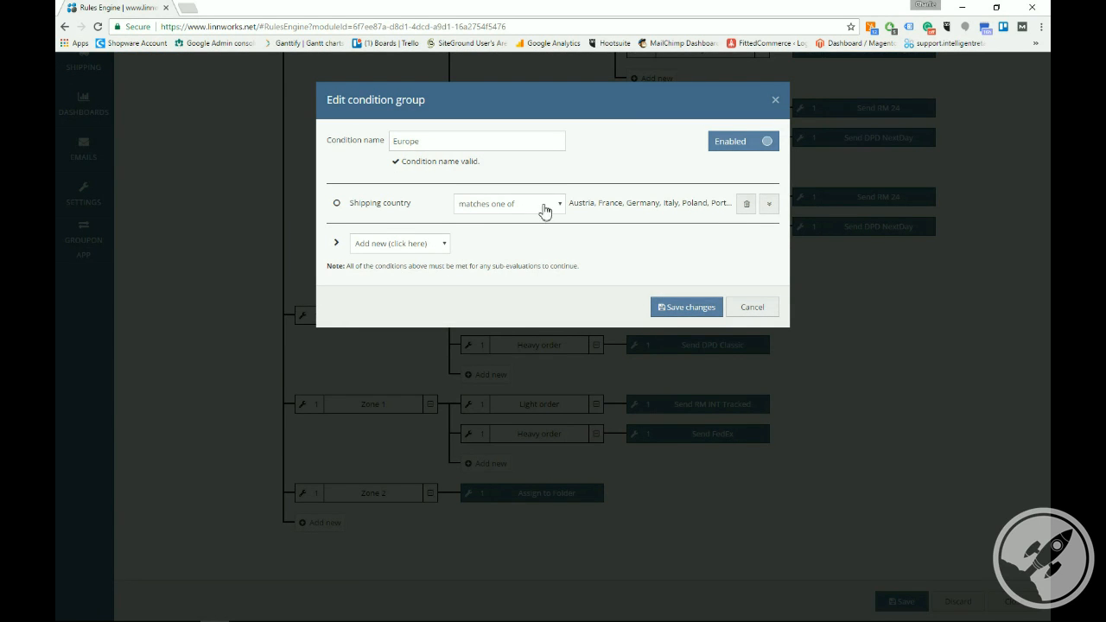
pyautogui.click(770, 207)
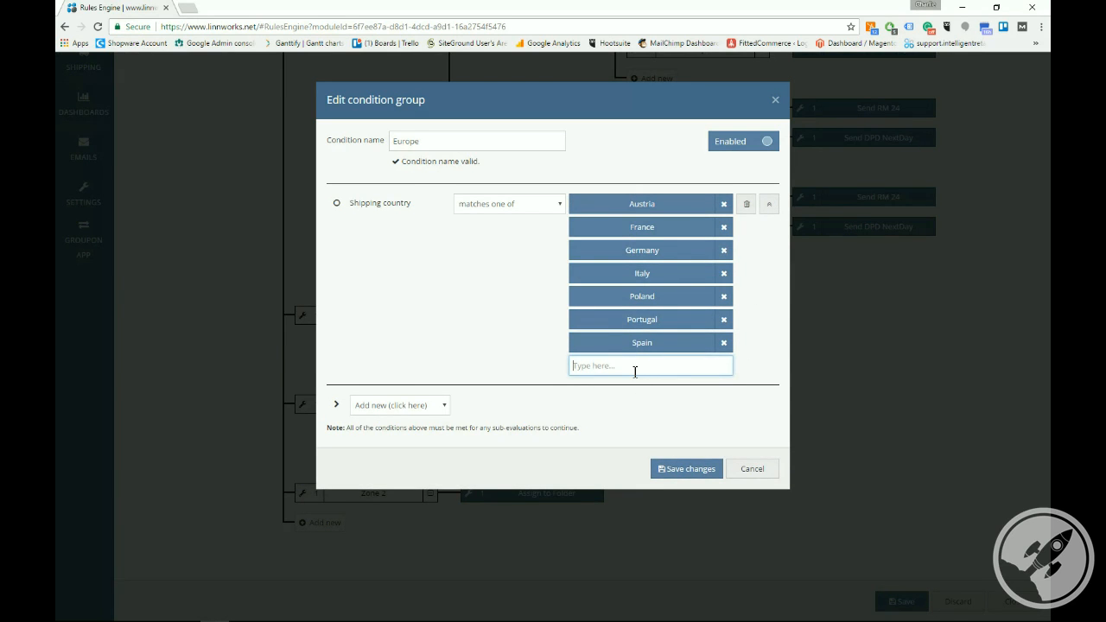
pyautogui.write('Estoni')
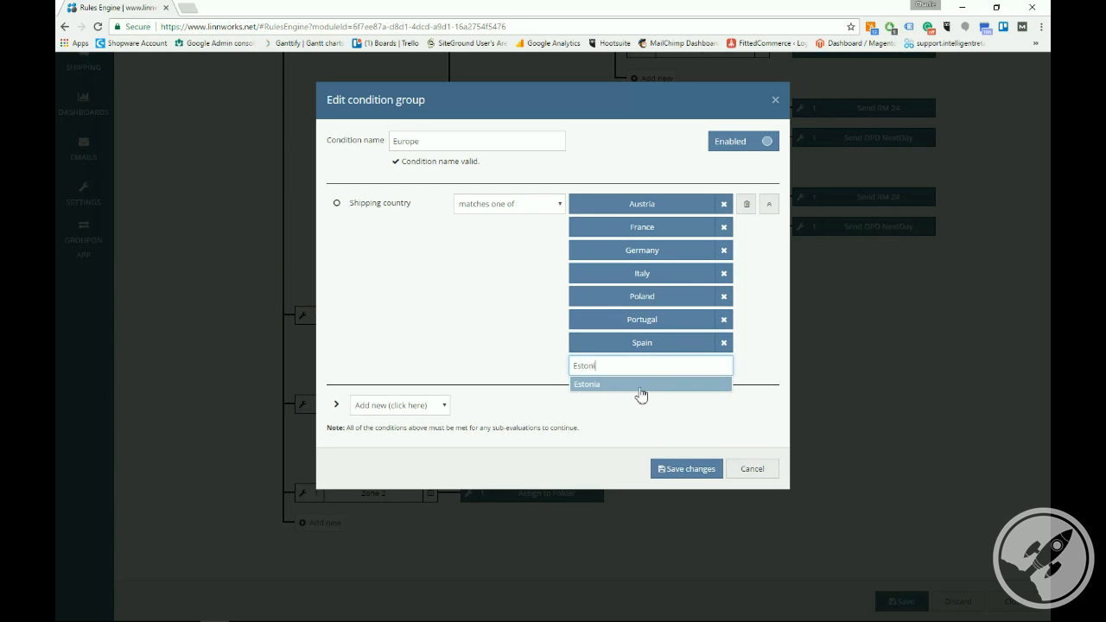
pyautogui.click(620, 386)
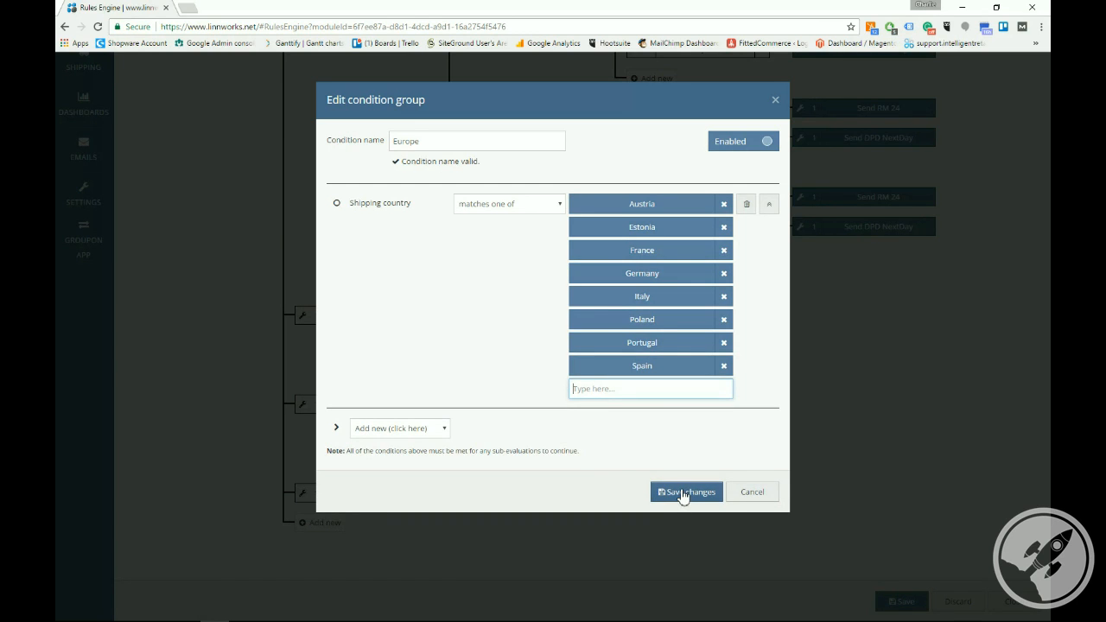
pyautogui.click(683, 492)
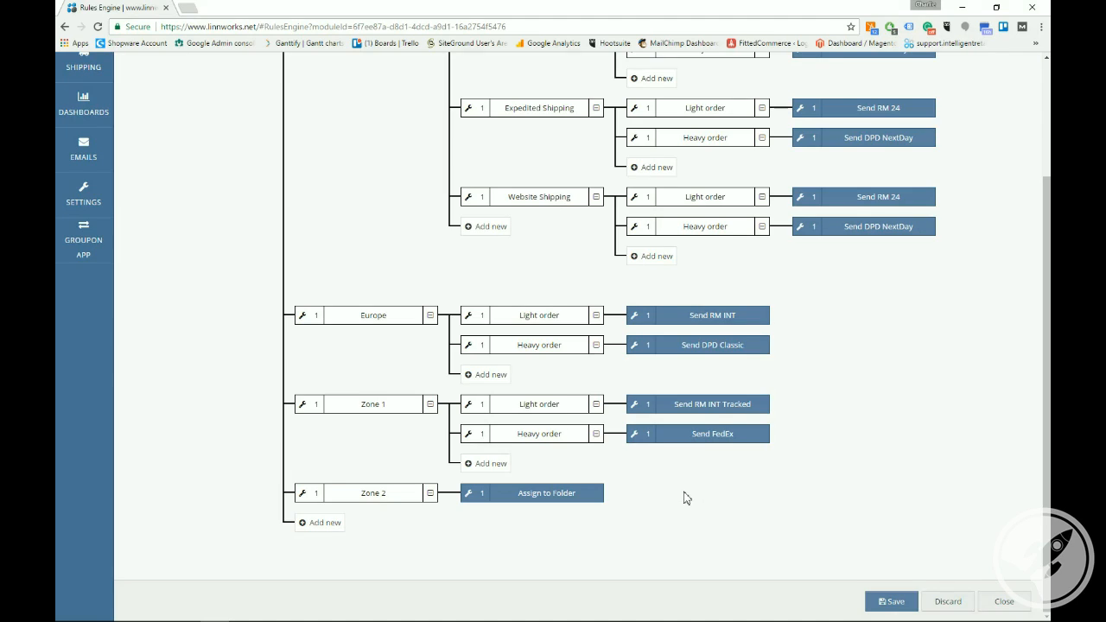
# Examine the weight criteria of the "Light order" and "Heavy order" conditions under "Europe", closing both without changes.
pyautogui.click(467, 315)
pyautogui.click(467, 292)
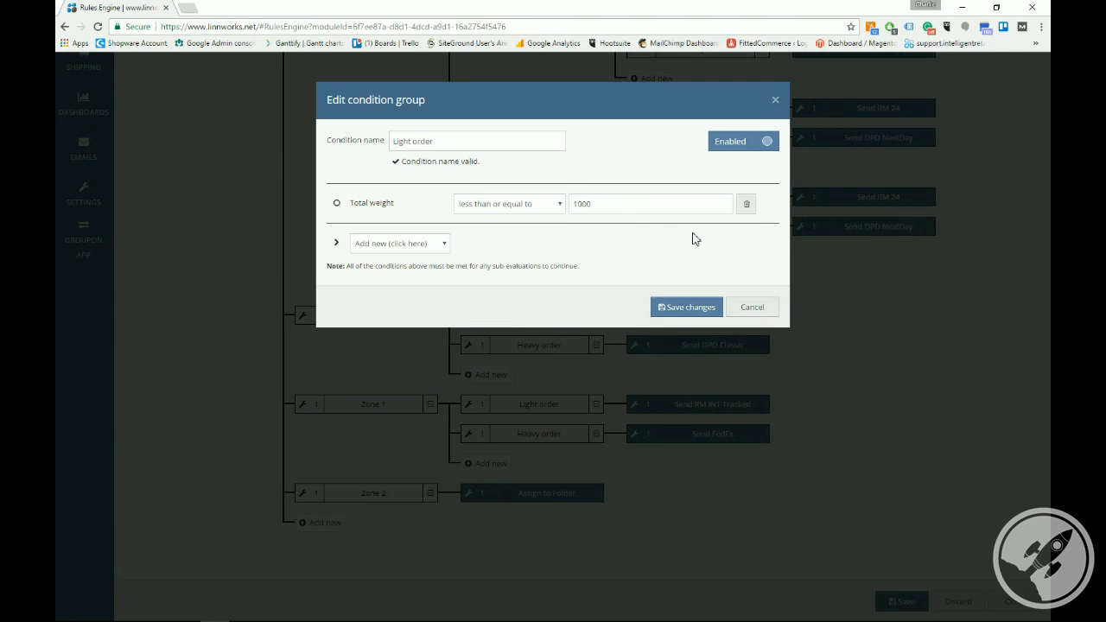
pyautogui.click(766, 309)
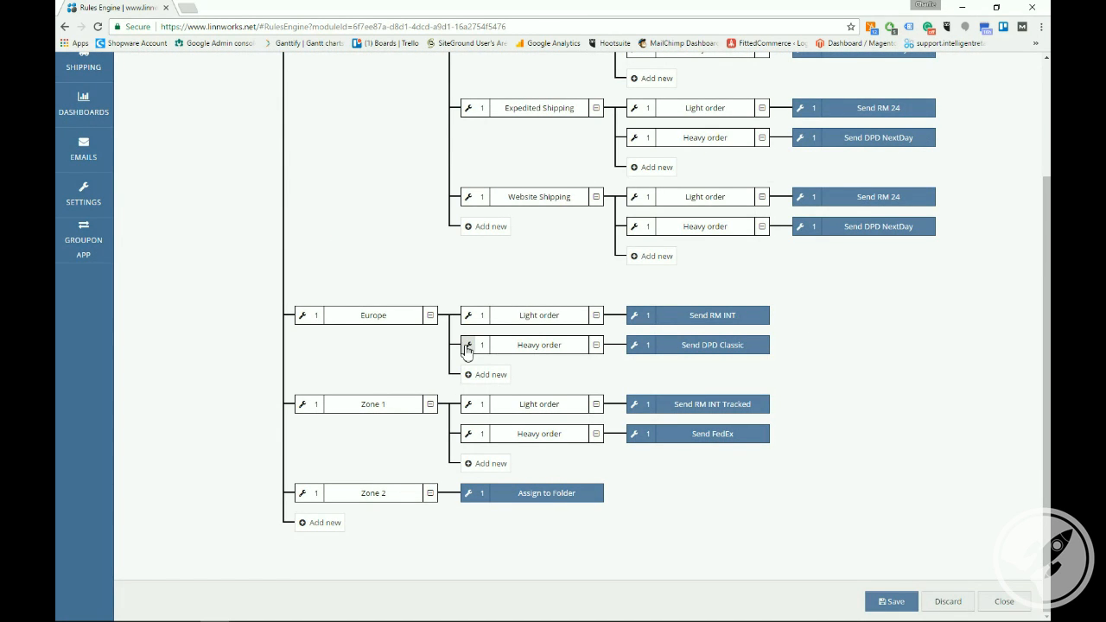
pyautogui.click(472, 316)
pyautogui.click(470, 321)
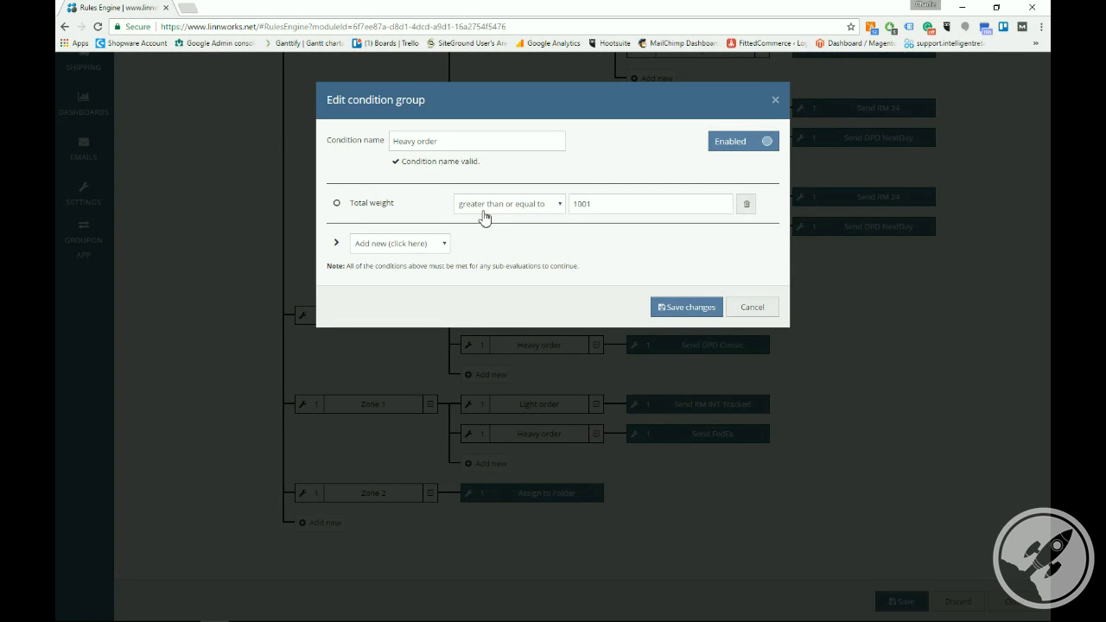
pyautogui.click(752, 307)
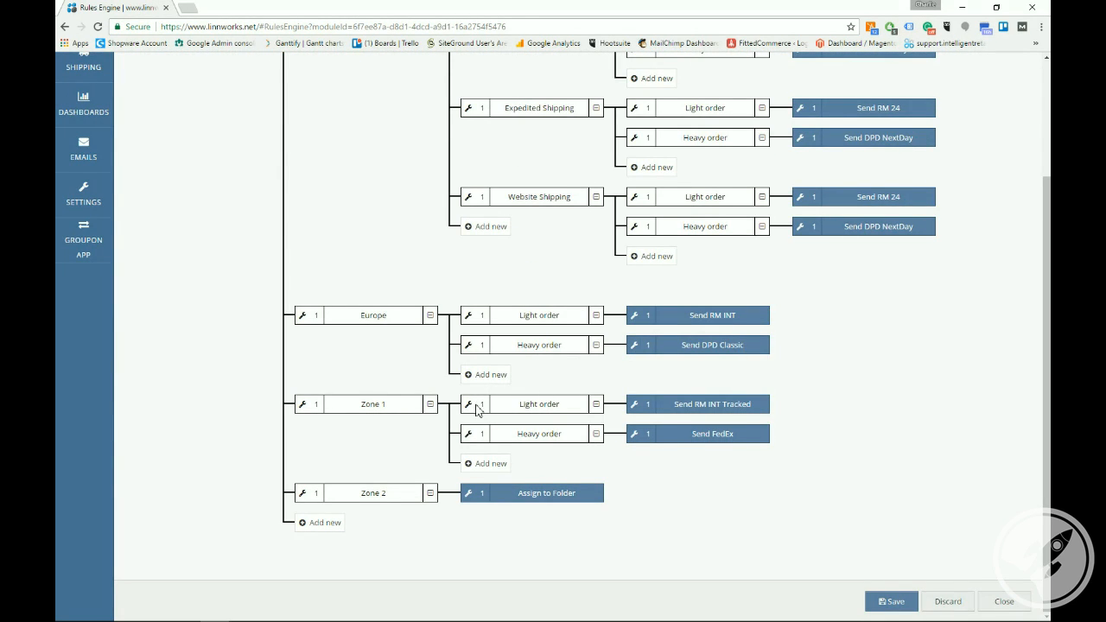
# Examine the full list of shipping countries in the "Zone 1" condition and save the condition.
pyautogui.click(304, 406)
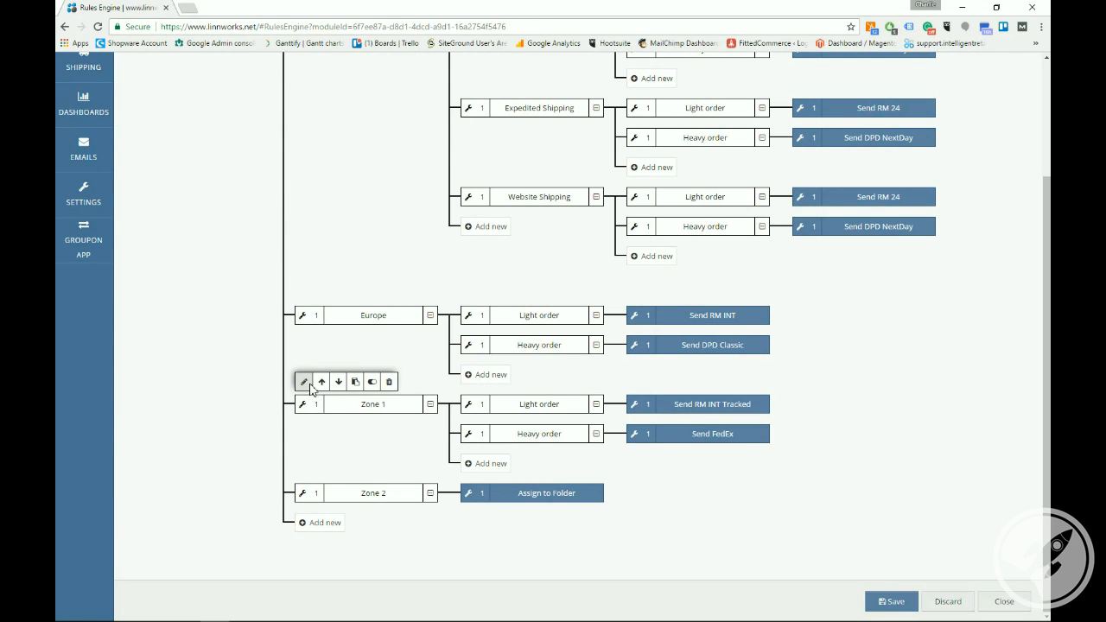
pyautogui.click(305, 382)
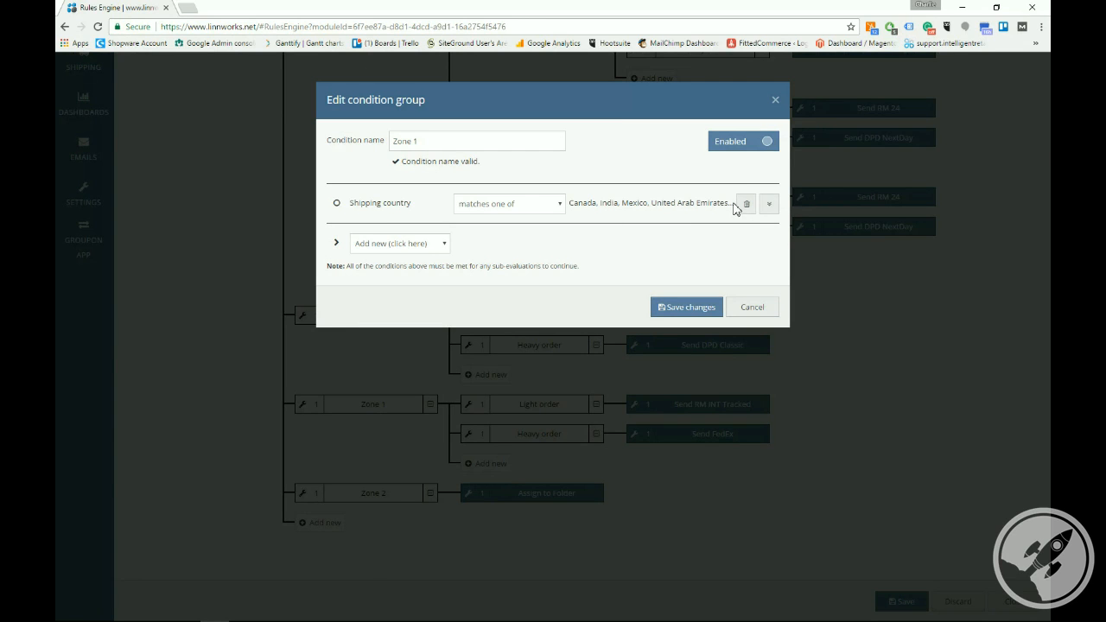
pyautogui.click(771, 206)
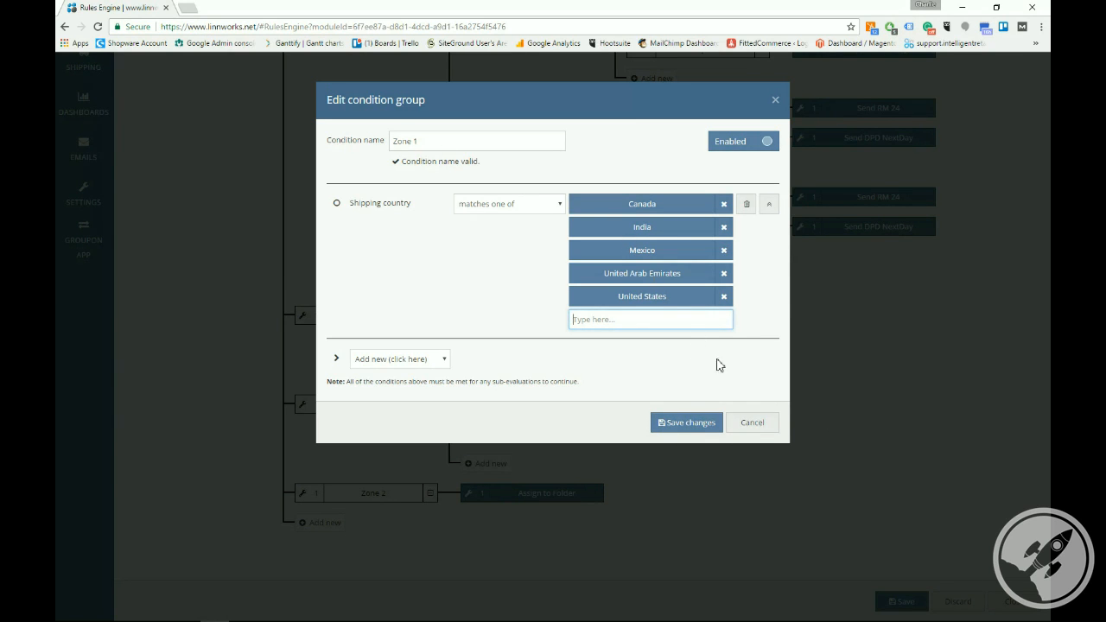
pyautogui.click(695, 427)
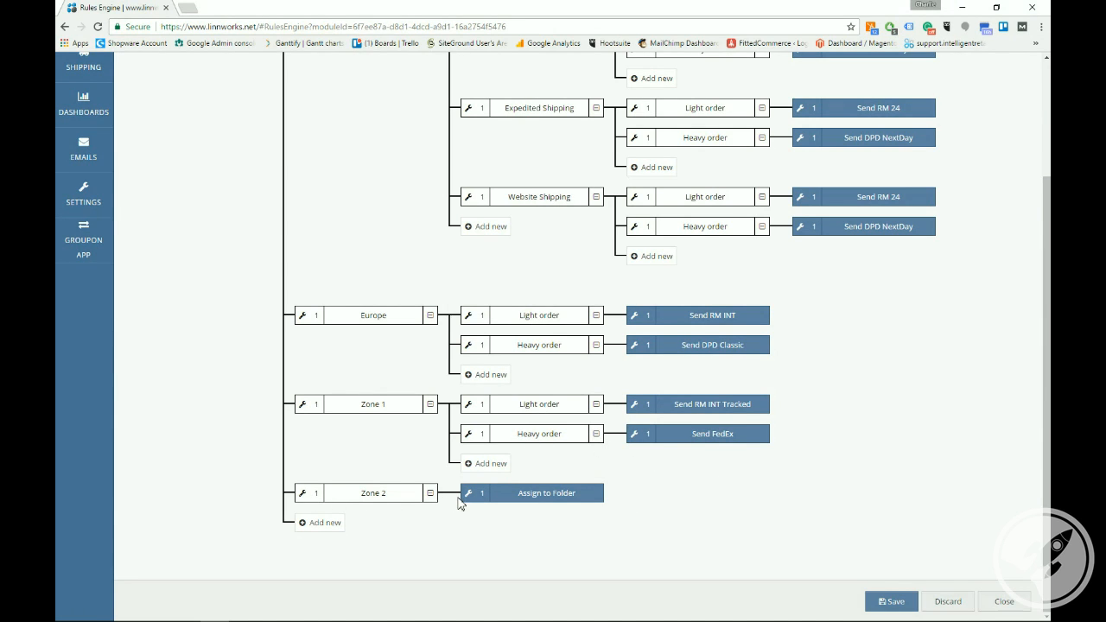
# Examine the full list of shipping countries in the "Zone 2" condition and close it without changes.
pyautogui.click(303, 497)
pyautogui.click(303, 470)
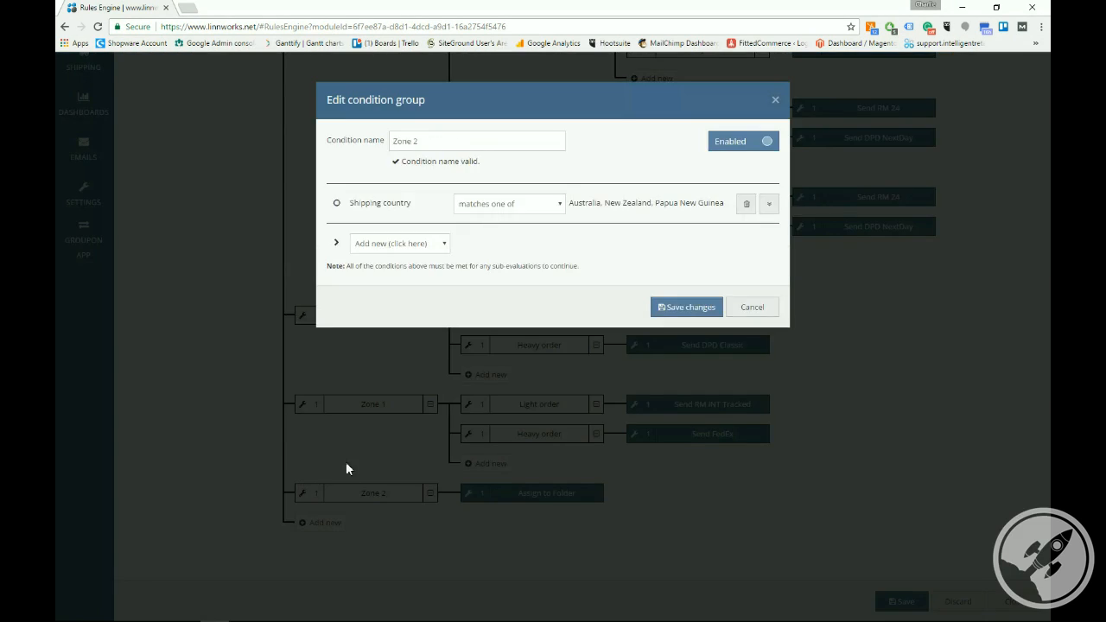
pyautogui.click(770, 207)
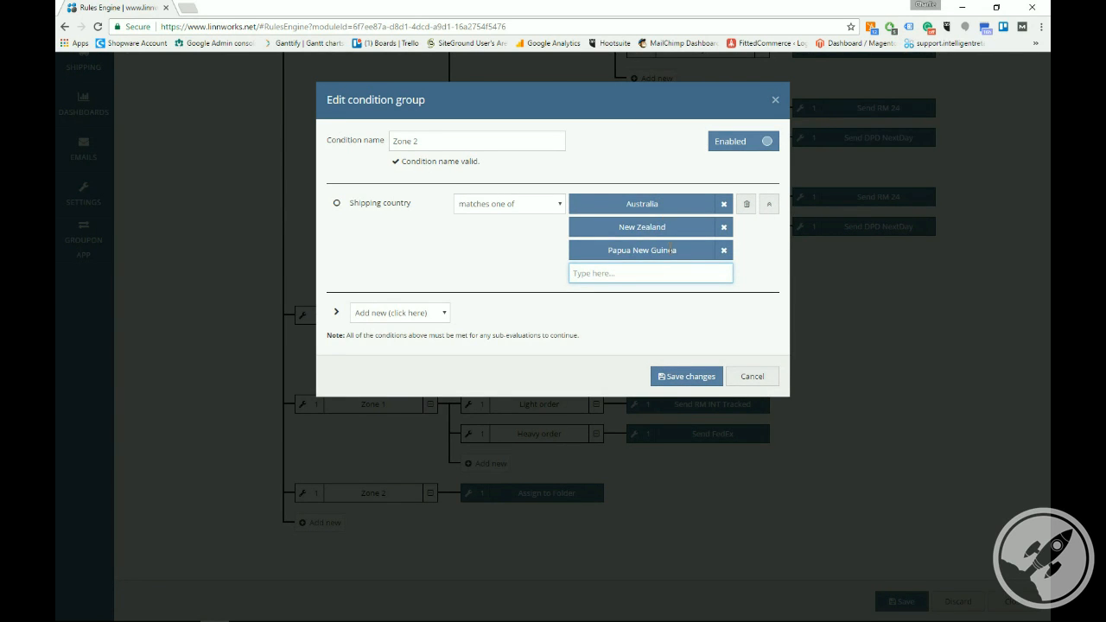
pyautogui.click(752, 375)
# Review the folder options of the "Assign to Folder" action under "Zone 2" and save the action with Deals.
pyautogui.moveTo(467, 497)
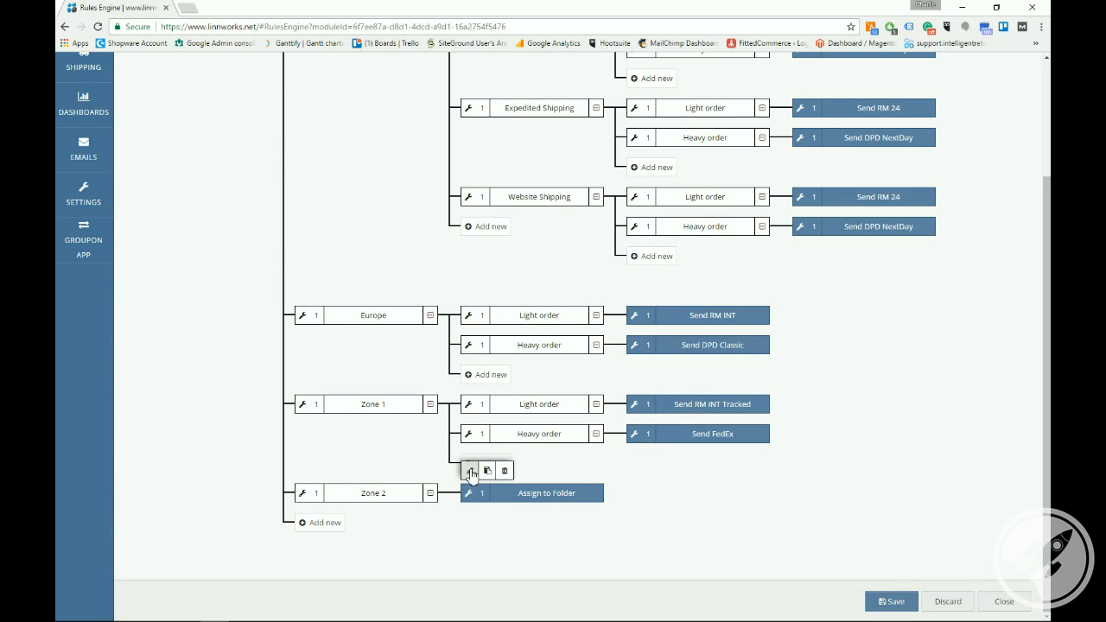
pyautogui.click(470, 474)
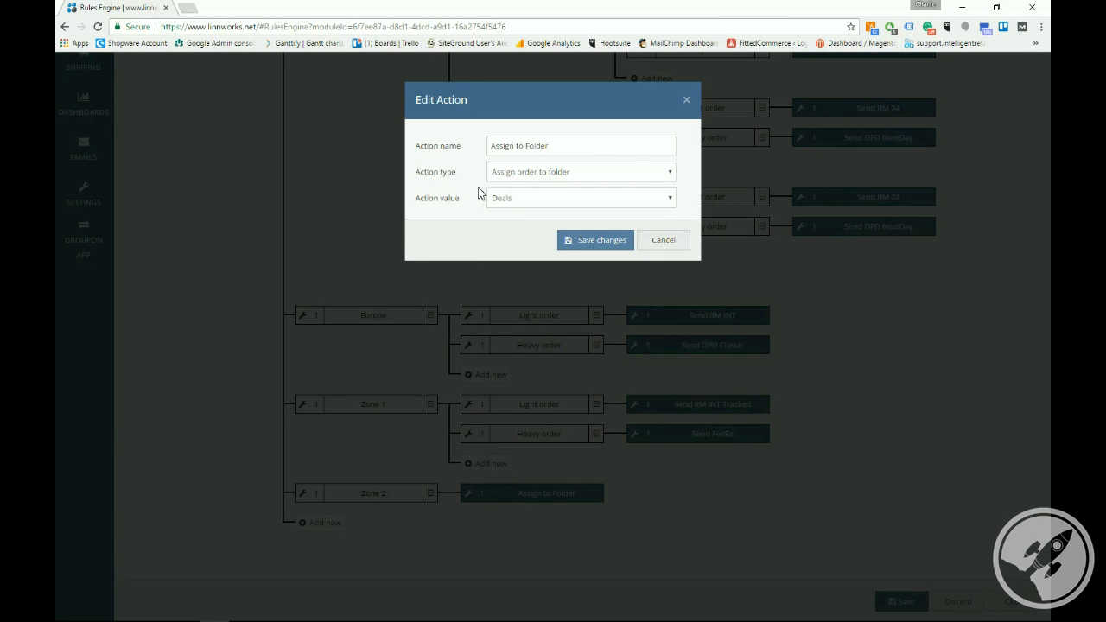
pyautogui.click(605, 204)
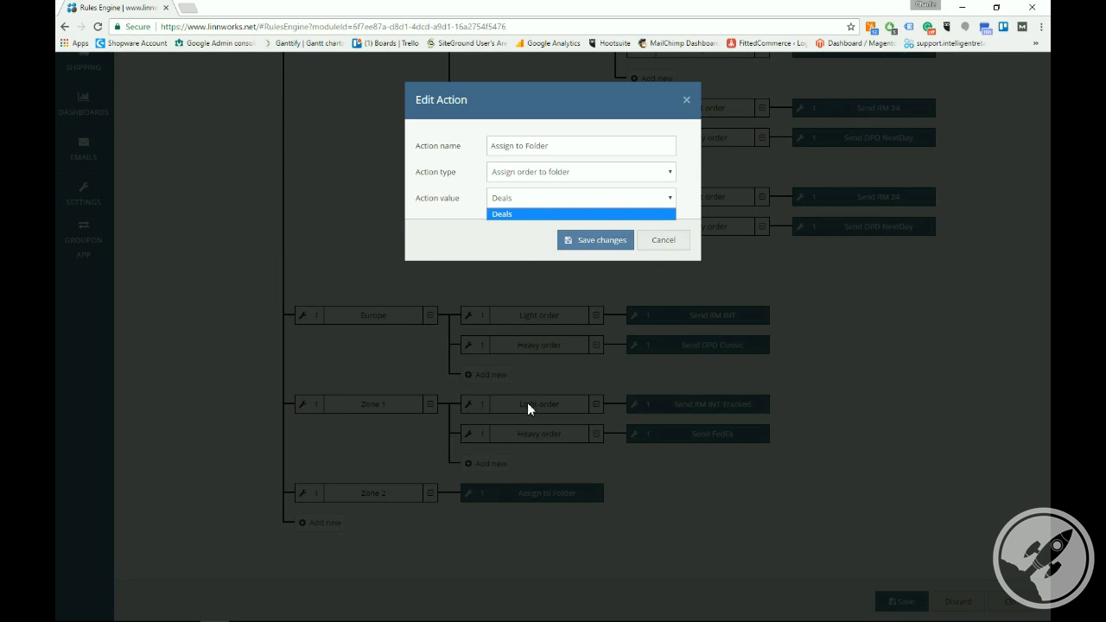
pyautogui.click(490, 252)
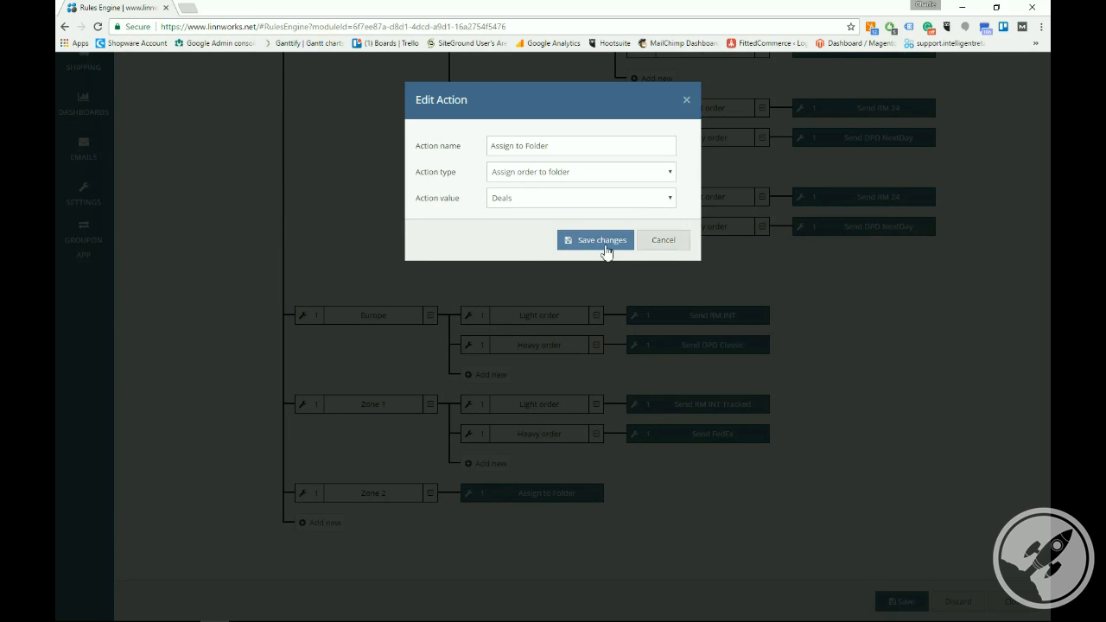
pyautogui.click(592, 242)
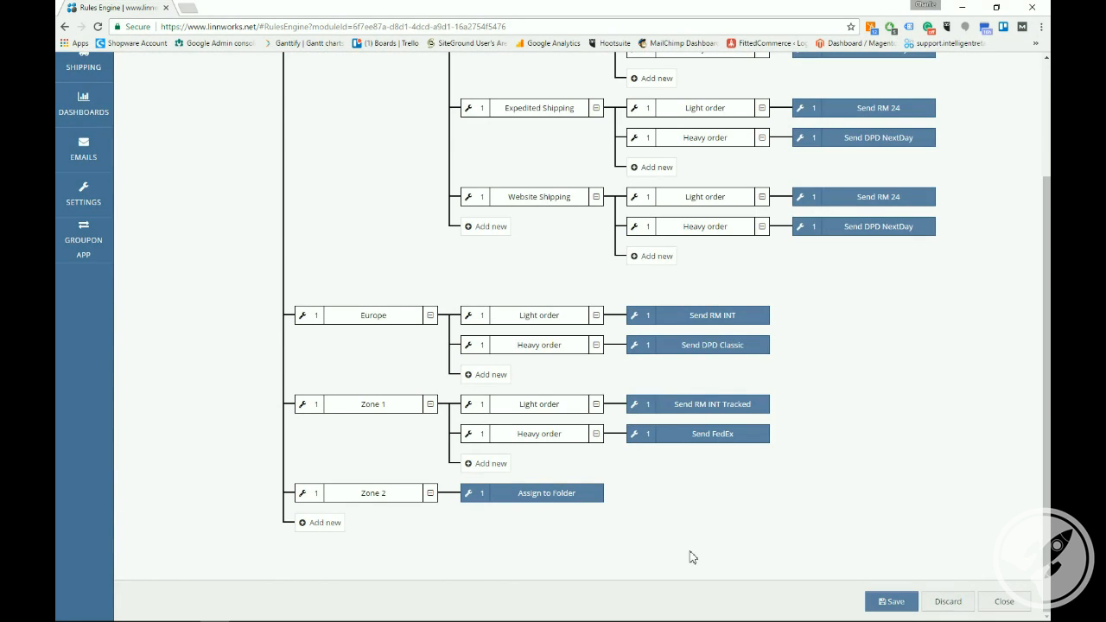
# Save the "Shipping Rules Based on Weight" rule and open the "Other Examples" rule for editing.
pyautogui.click(874, 600)
pyautogui.scroll(1, 761, 371)
pyautogui.scroll(1, 760, 371)
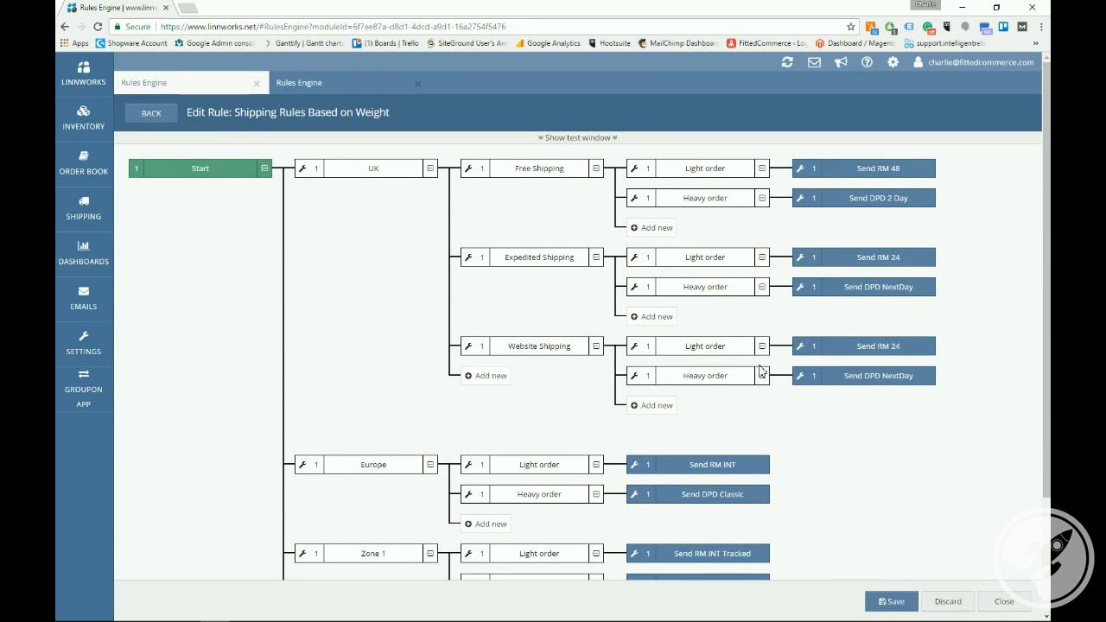
pyautogui.scroll(-2, 760, 372)
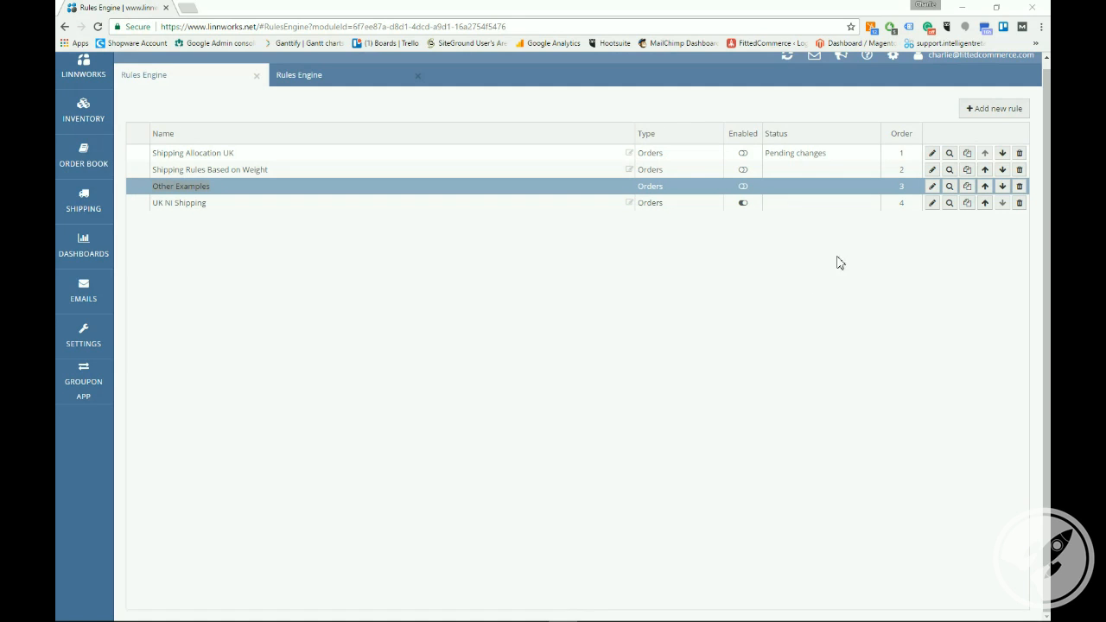
pyautogui.click(932, 187)
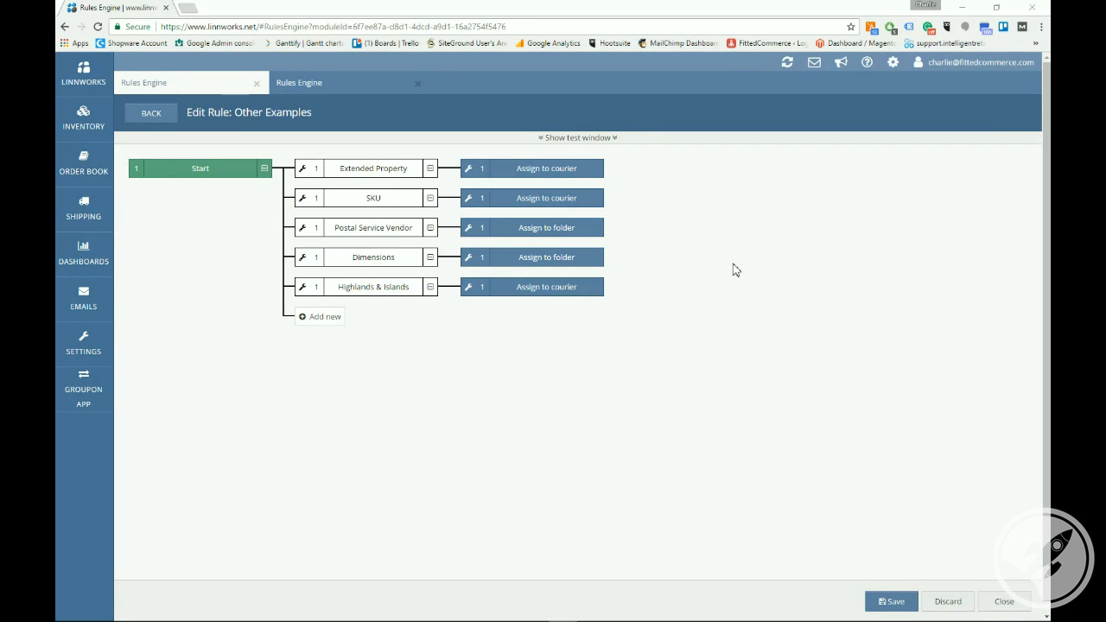
# Examine the criteria of the "Extended Property" and "SKU" conditions, closing each without changes.
pyautogui.moveTo(308, 170)
pyautogui.click(303, 146)
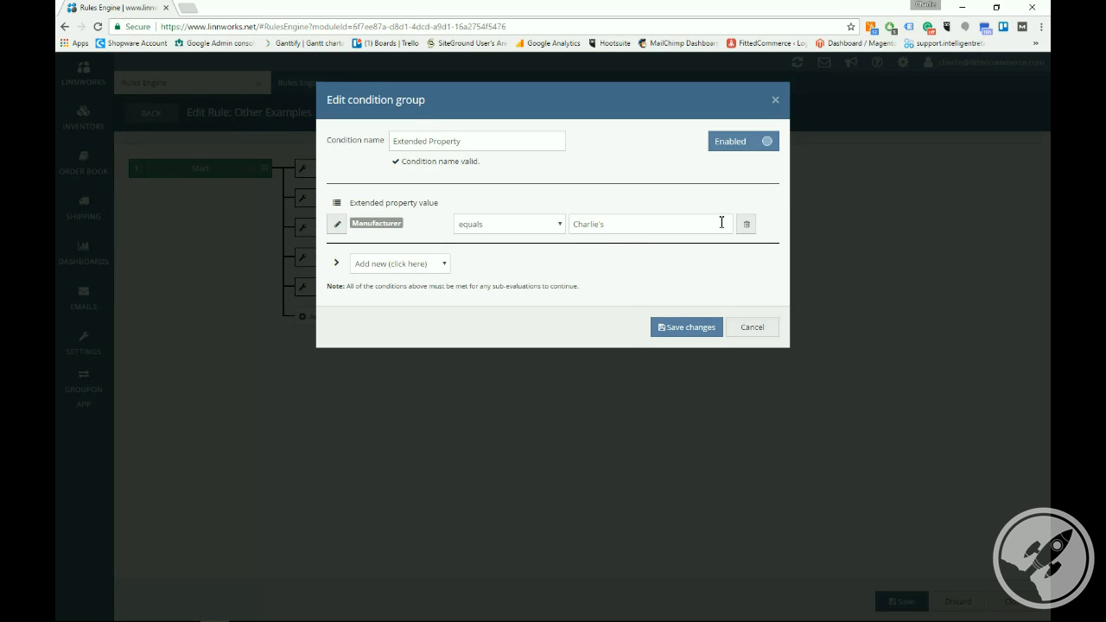
pyautogui.click(775, 102)
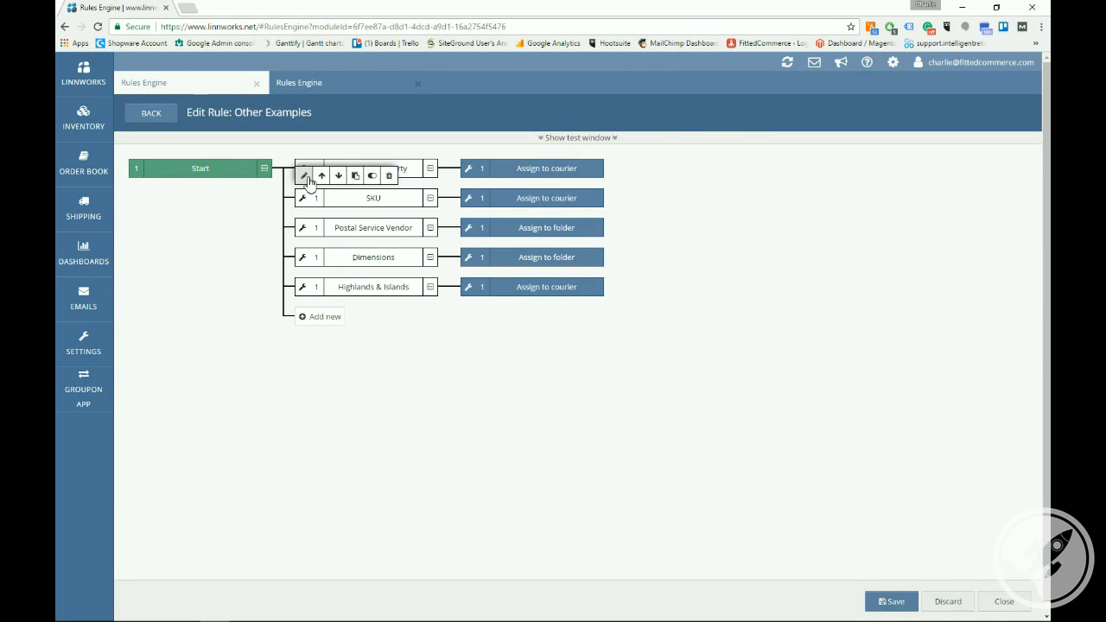
pyautogui.click(306, 176)
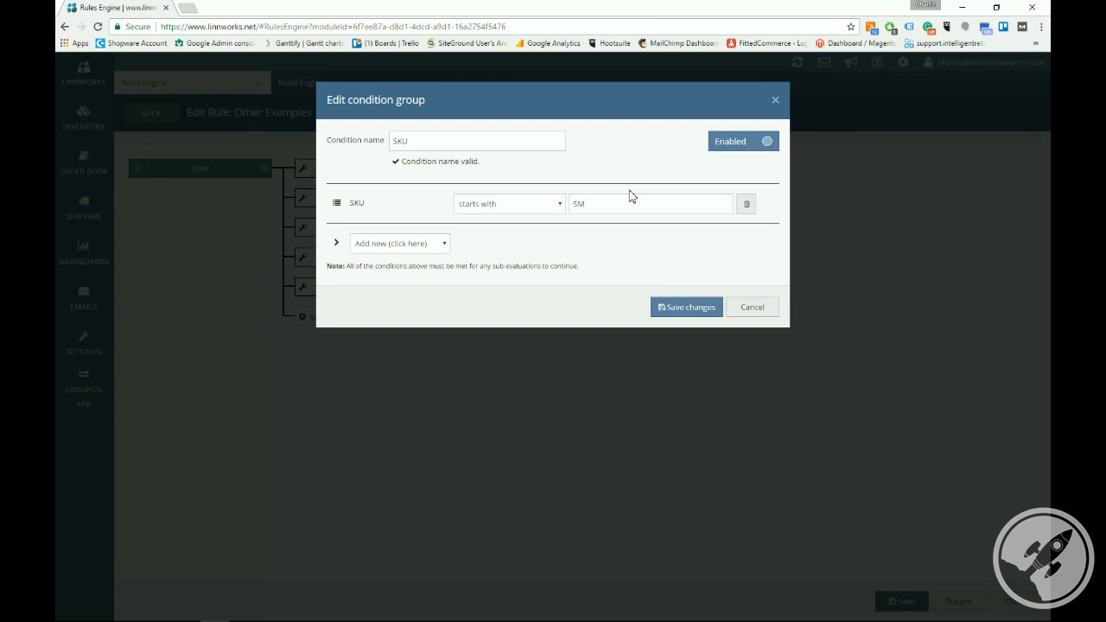
pyautogui.click(775, 101)
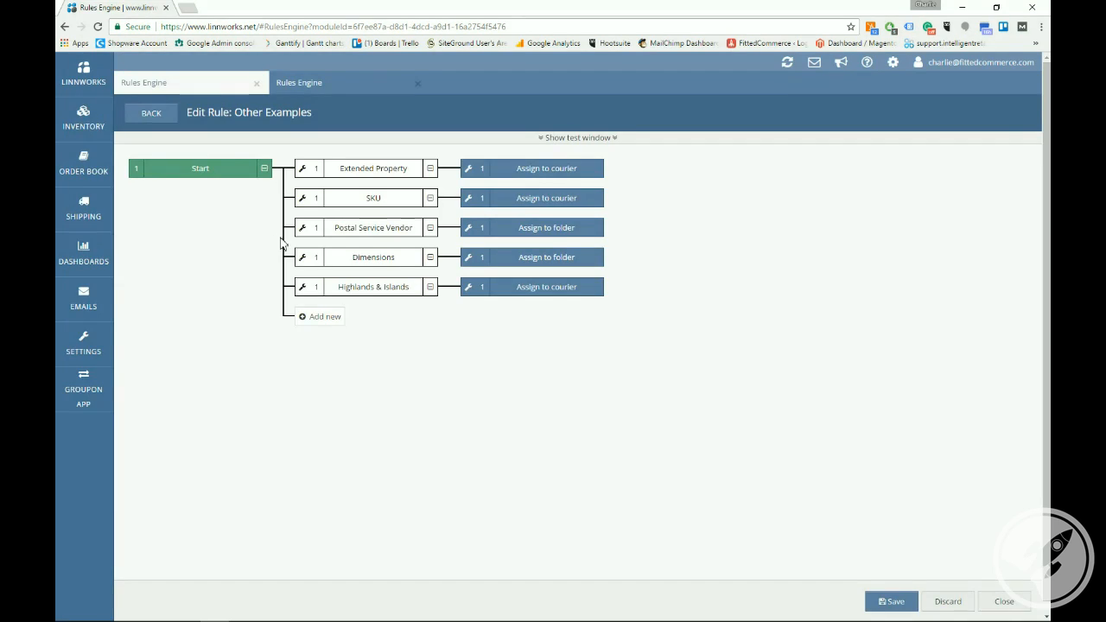
# Examine the criteria of the "Postal Service Vendor" and "Dimensions" conditions, closing each without changes.
pyautogui.click(305, 217)
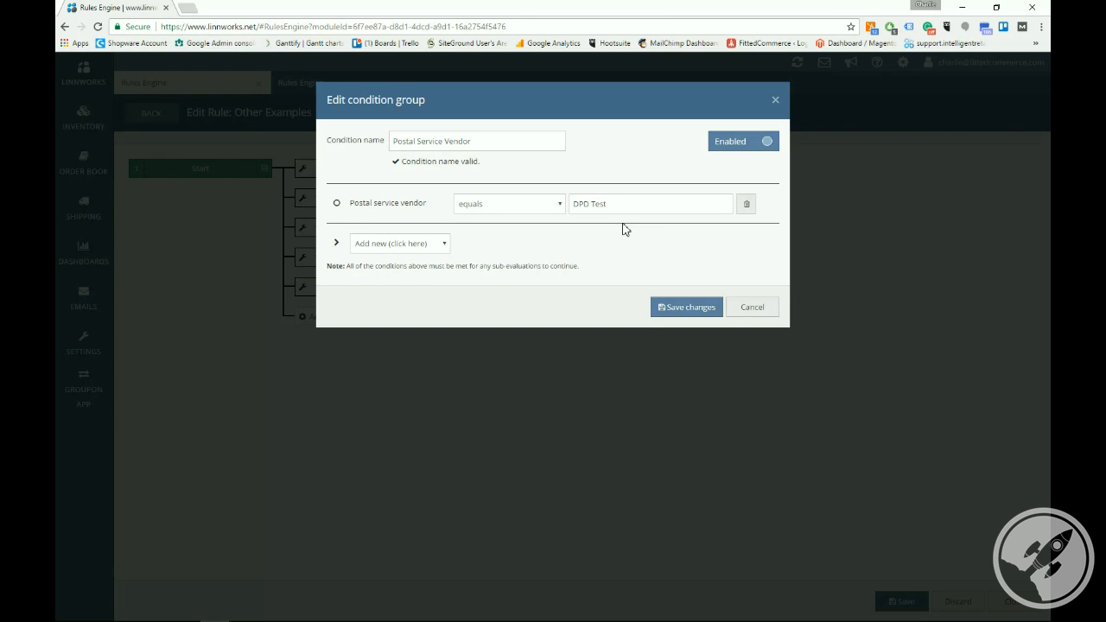
pyautogui.click(762, 313)
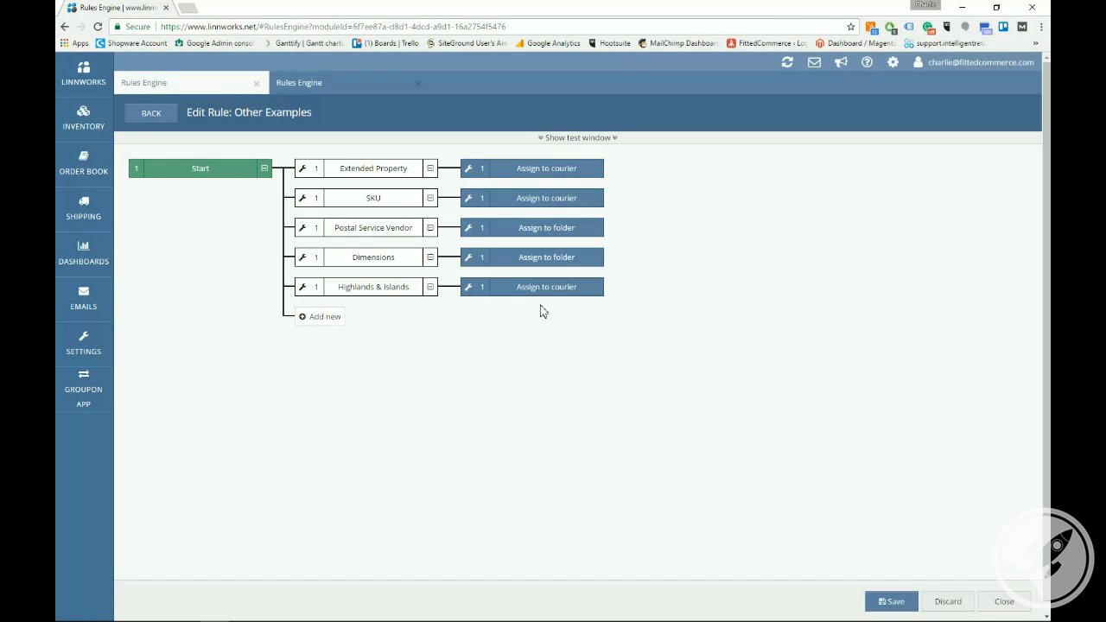
pyautogui.click(304, 238)
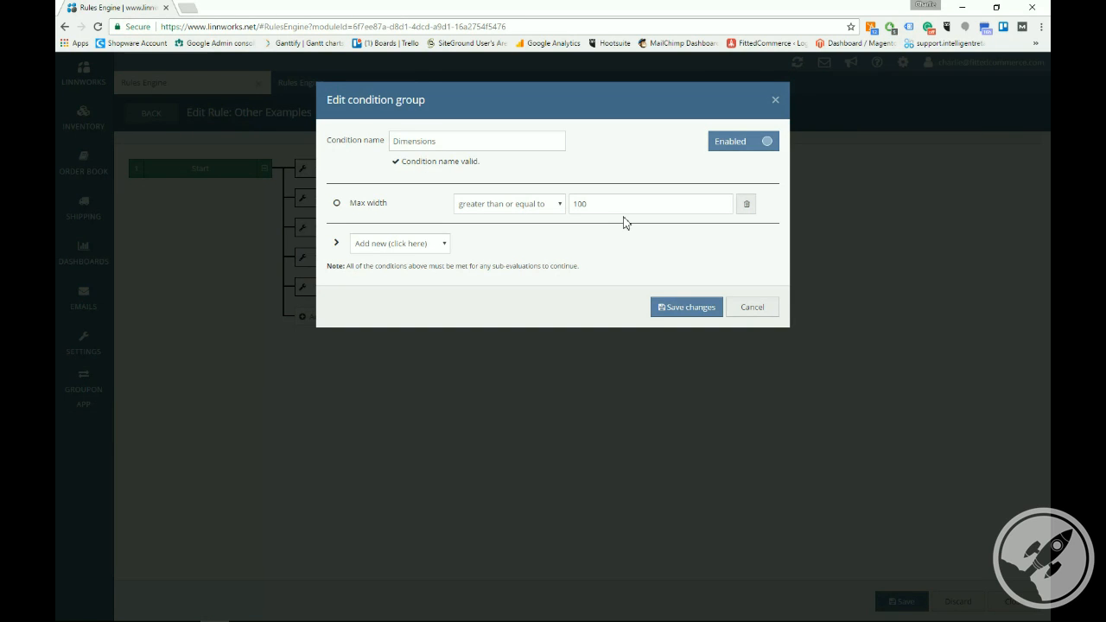
pyautogui.click(774, 100)
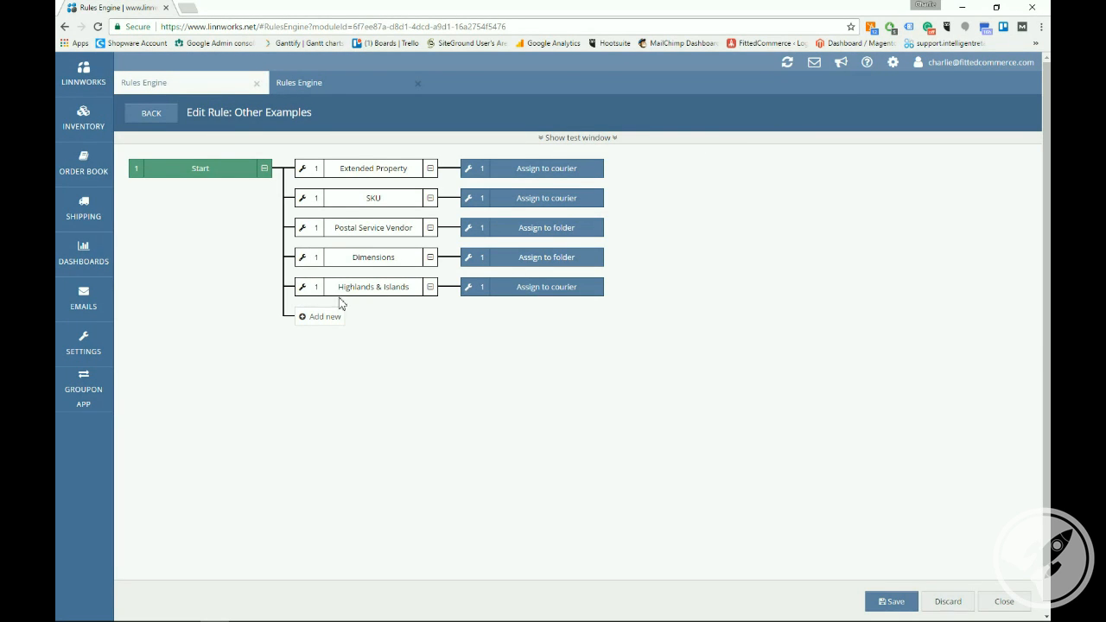
# Open the "Highlands & Islands" condition and read its postal code regular expression through to the end.
pyautogui.click(302, 286)
pyautogui.click(303, 258)
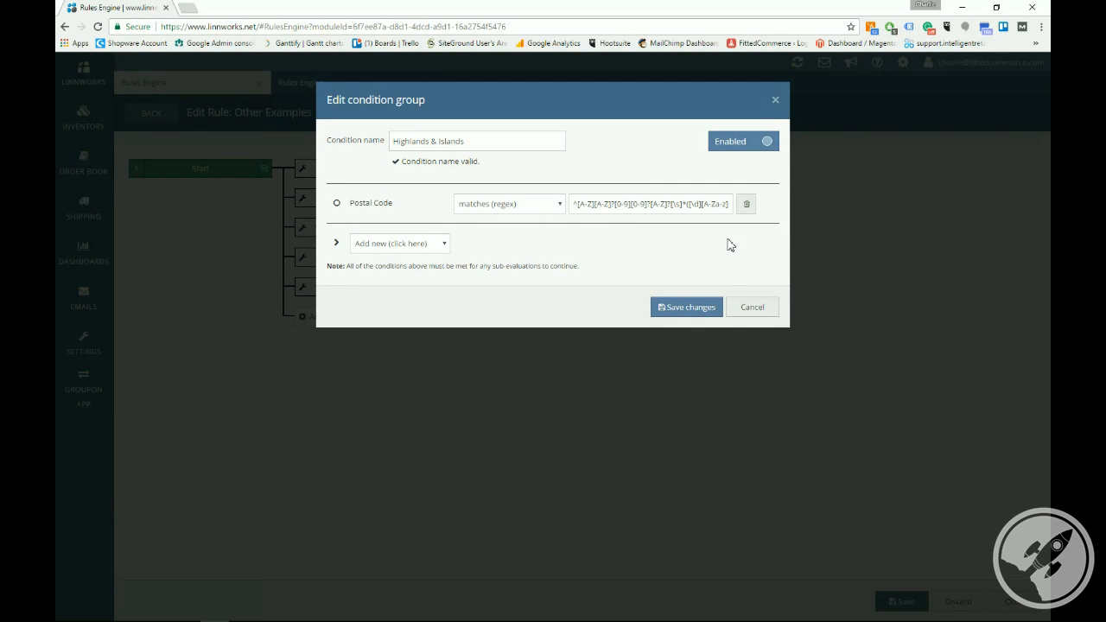
pyautogui.click(600, 205)
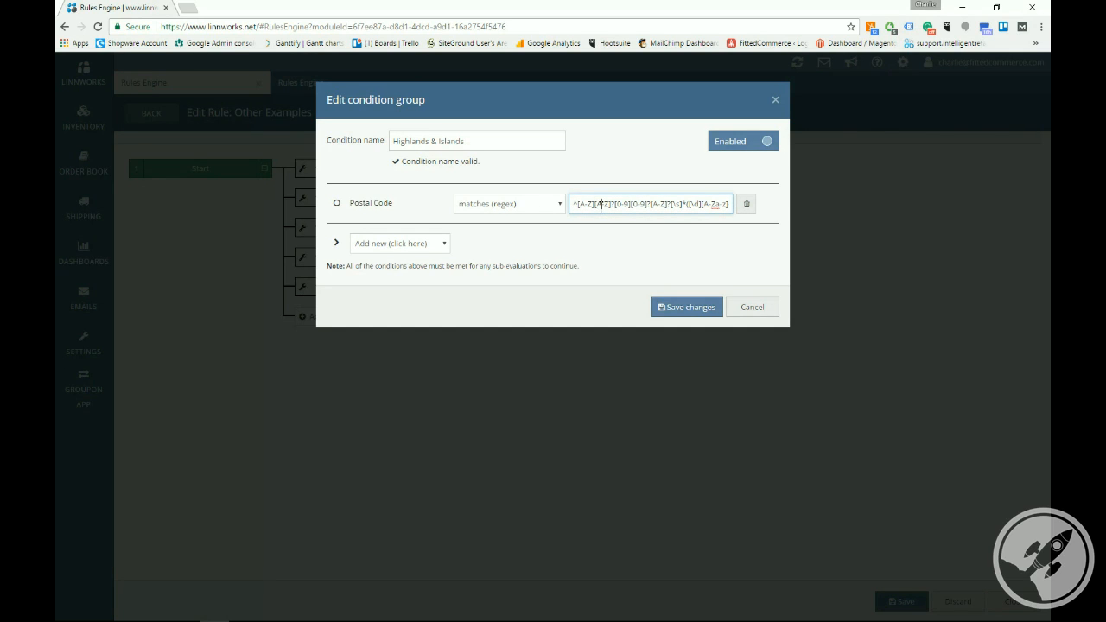
pyautogui.press('Right')
pyautogui.press('Right')
pyautogui.press('Right')
pyautogui.press('Right')
pyautogui.press('Right')
pyautogui.press('Right')
pyautogui.press('Right')
pyautogui.press('Right')
pyautogui.press('Right')
pyautogui.press('Right')
pyautogui.press('Right')
pyautogui.press('Right')
pyautogui.press('Left')
pyautogui.press('Left')
pyautogui.press('Left')
pyautogui.press('Left')
pyautogui.press('Left')
pyautogui.press('Left')
pyautogui.press('Right')
pyautogui.press('Right')
pyautogui.press('Right')
pyautogui.press('Right')
pyautogui.press('Right')
pyautogui.press('Right')
pyautogui.press('Right')
pyautogui.press('Right')
pyautogui.press('Right')
pyautogui.press('Right')
pyautogui.press('Right')
pyautogui.press('Right')
pyautogui.press('Right')
pyautogui.press('Right')
pyautogui.press('Right')
pyautogui.press('Right')
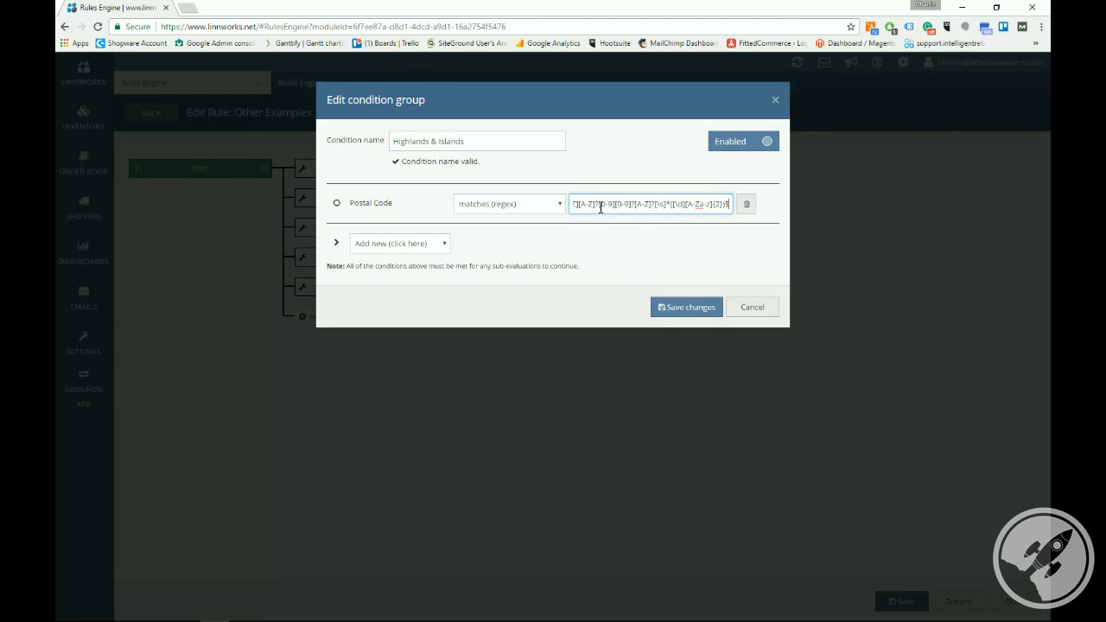